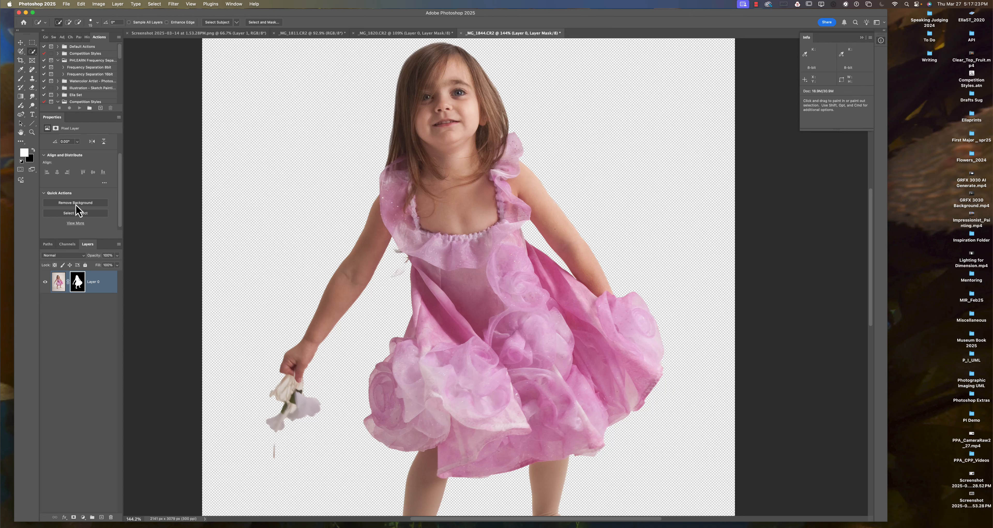
Step: Undo the background removal and check the processing options for Select Subject
key(super+z)
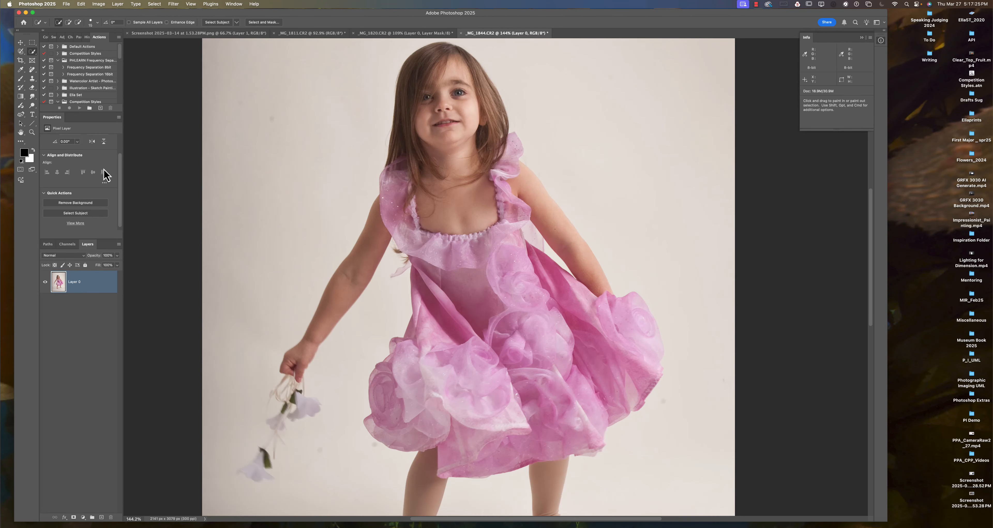
click(236, 22)
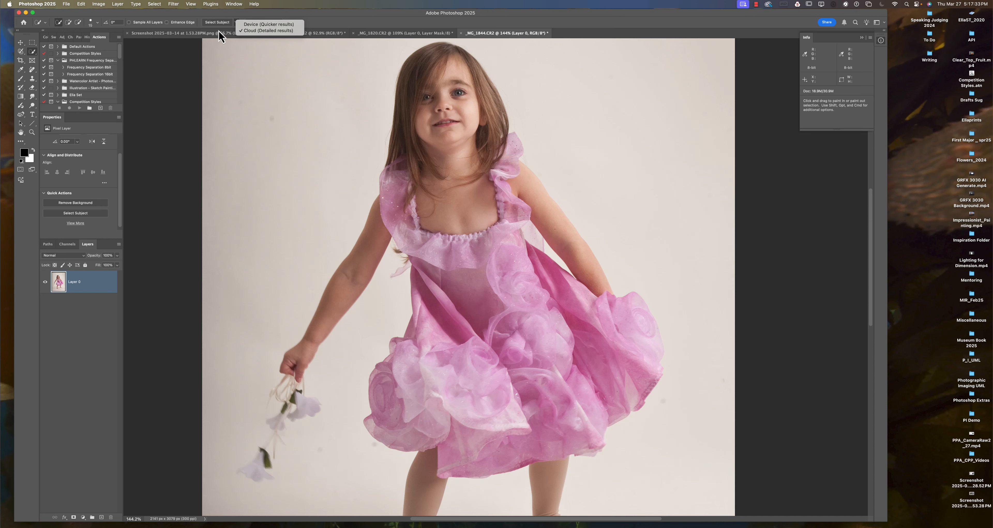
click(220, 22)
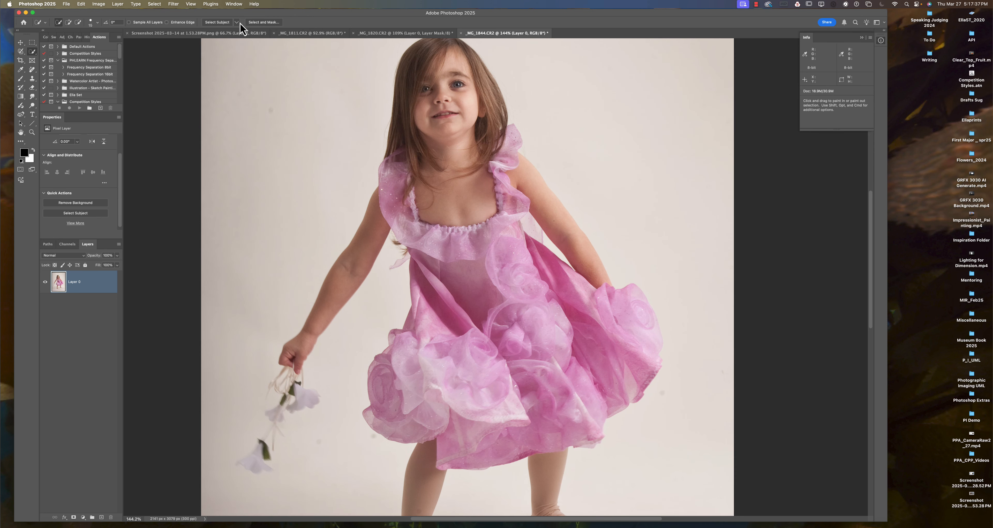
click(51, 5)
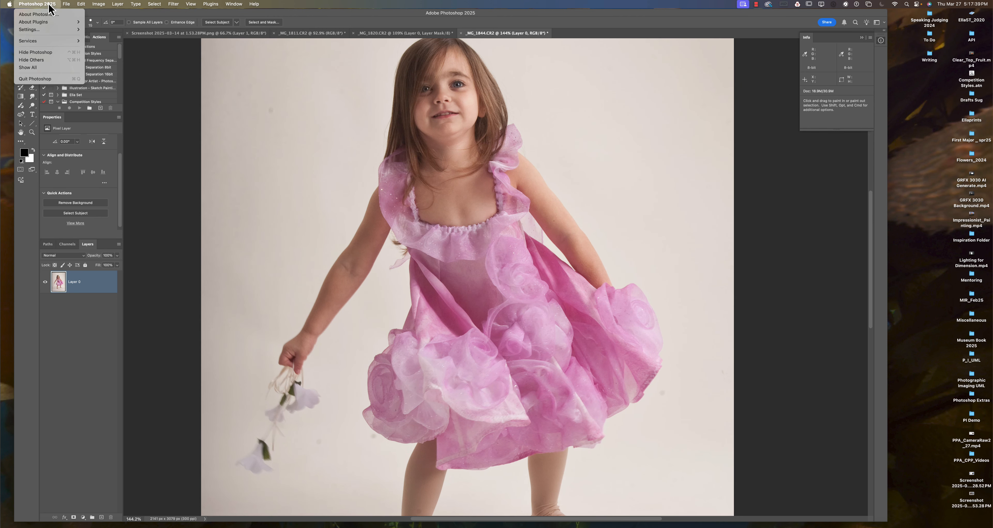
mouse_move(46, 31)
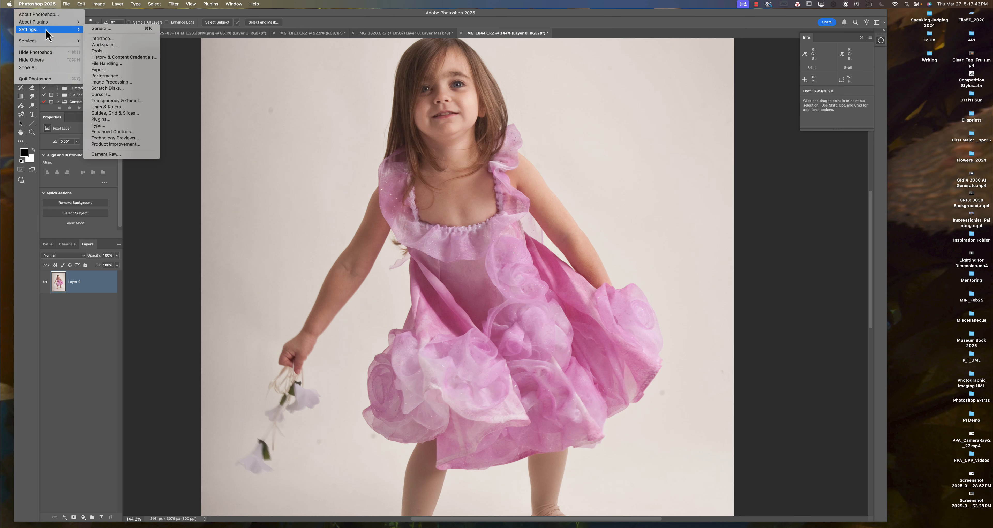
click(104, 76)
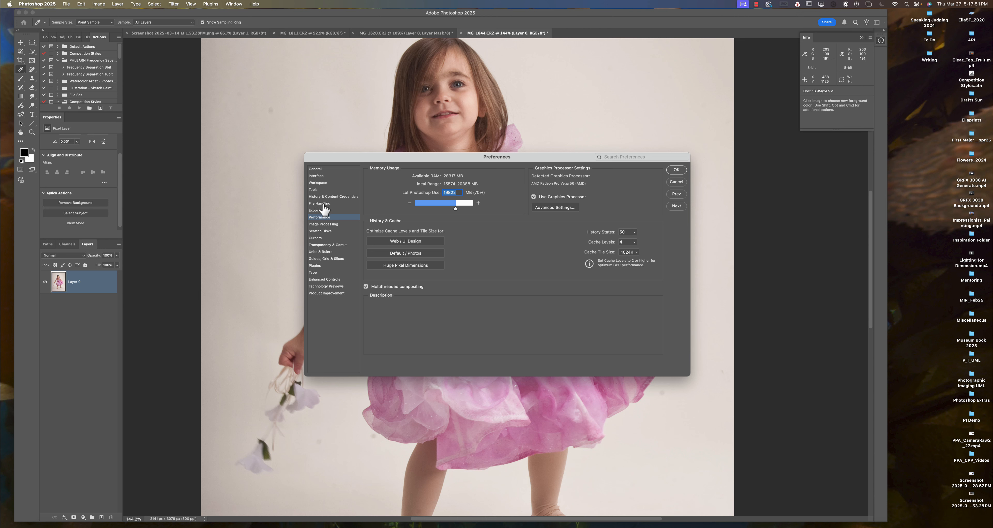
click(329, 224)
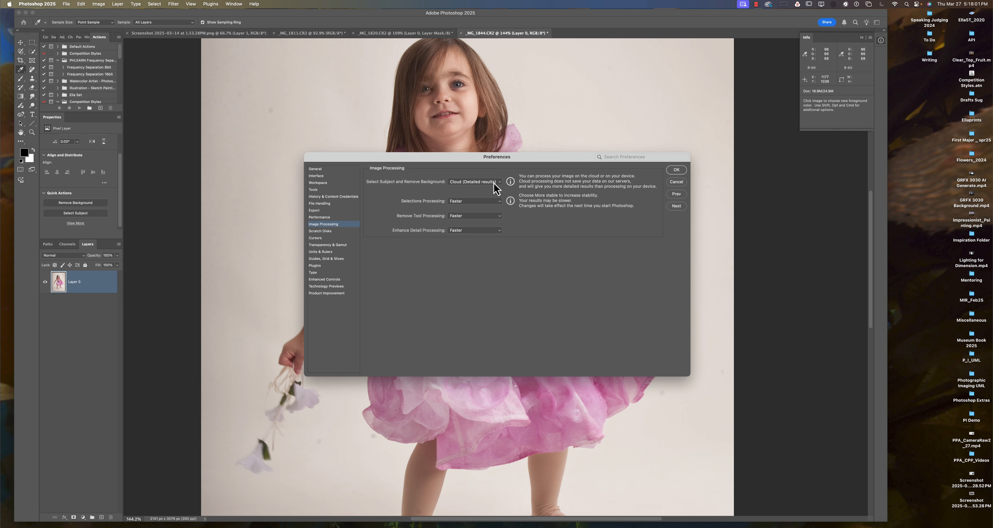
click(670, 183)
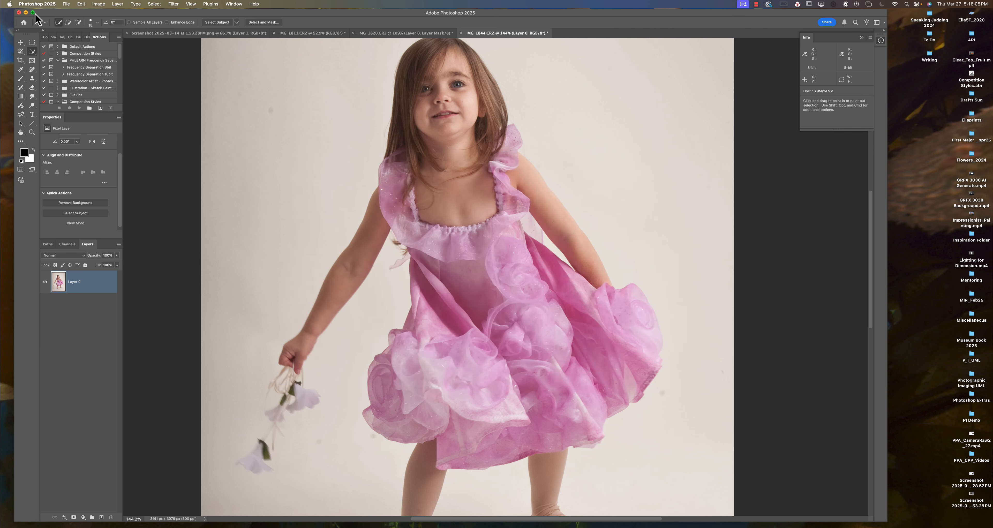
Step: In the Image Processing preferences, set Select Subject and Remove Background to Cloud (Detailed results)
click(37, 4)
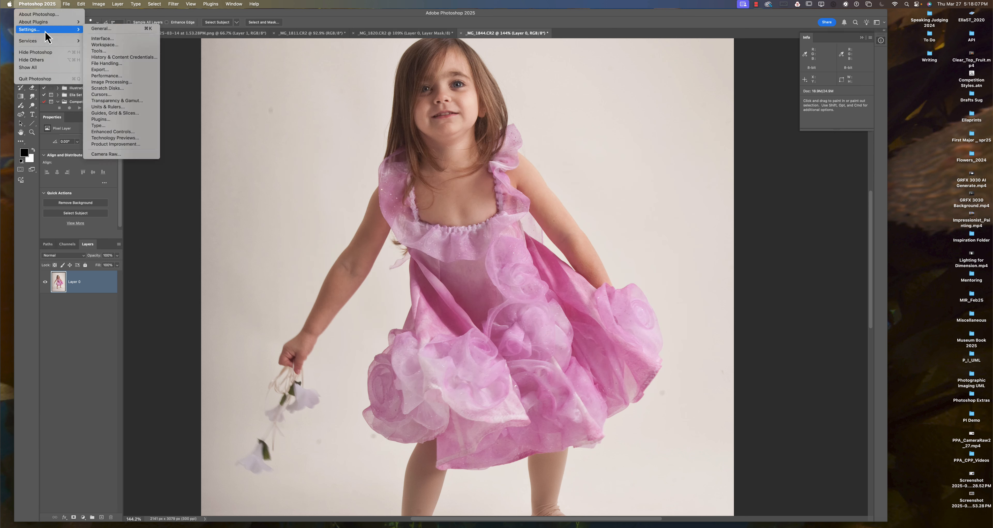
click(113, 83)
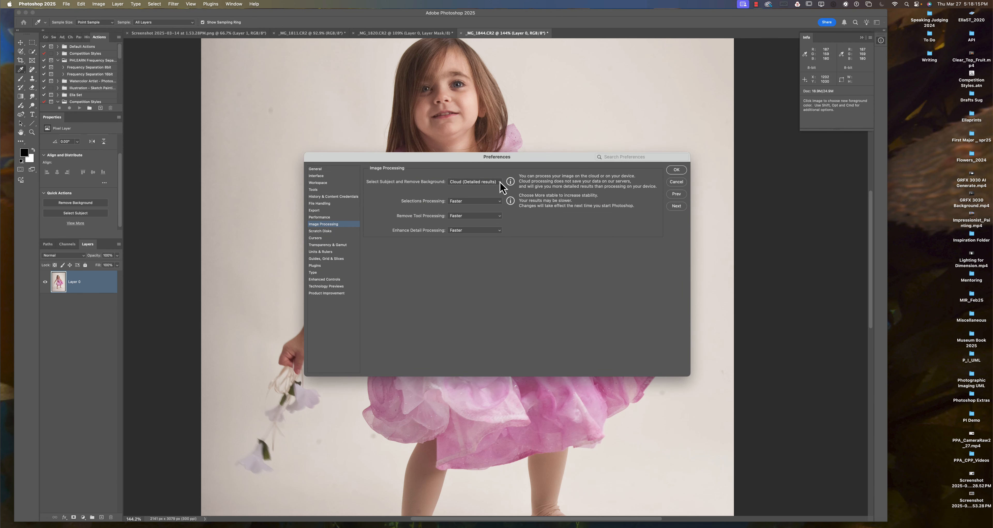
click(500, 182)
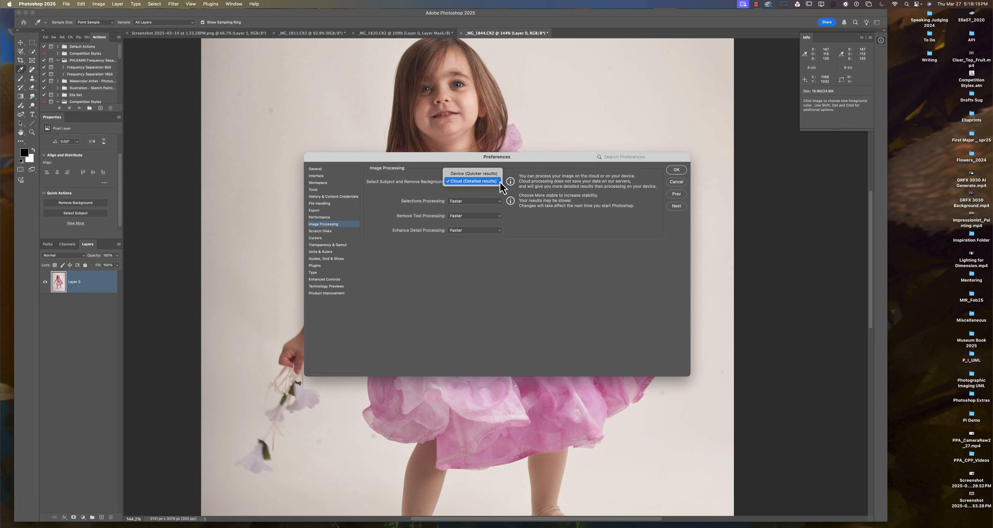
click(485, 184)
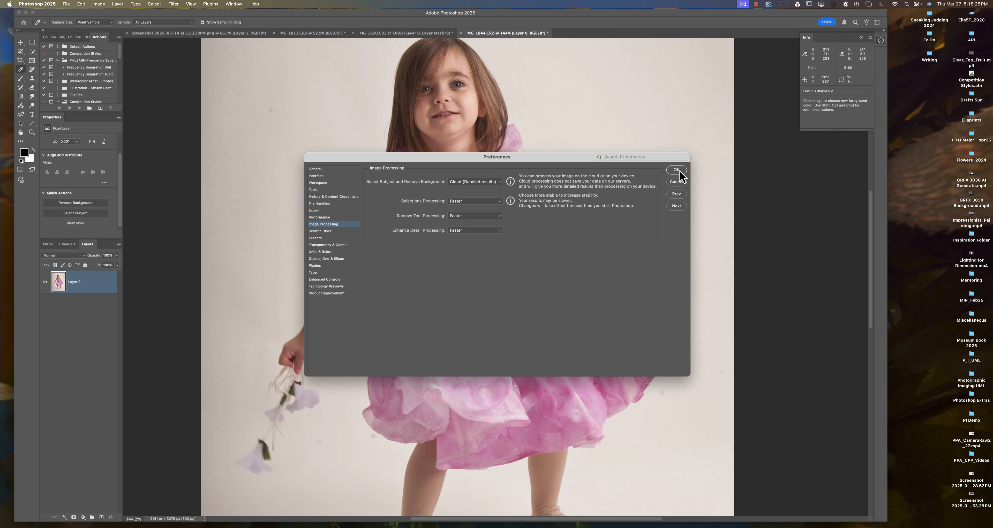
scroll(680, 171, up, 1)
scroll(679, 171, right, 2)
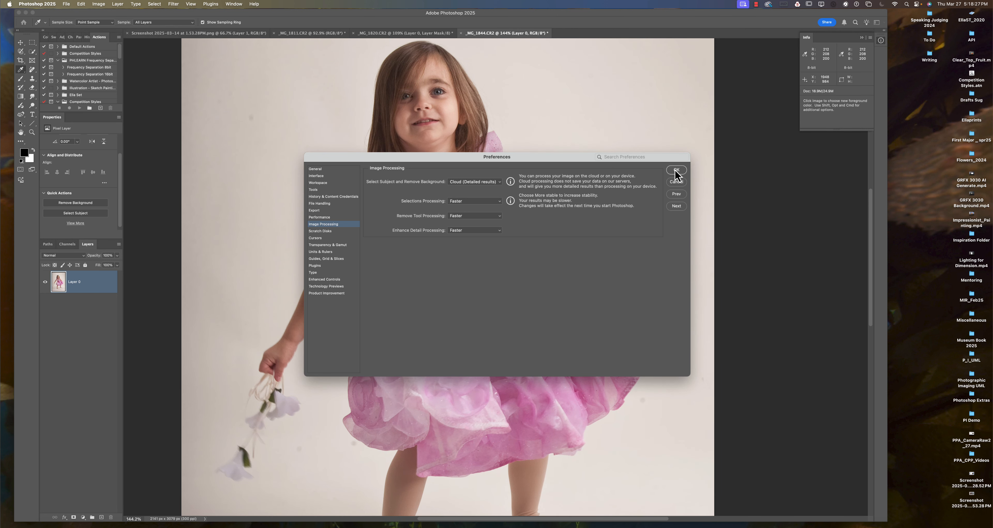
Step: Set Selections, Remove Tool and Enhance Detail processing to More stable and apply the preferences
click(497, 201)
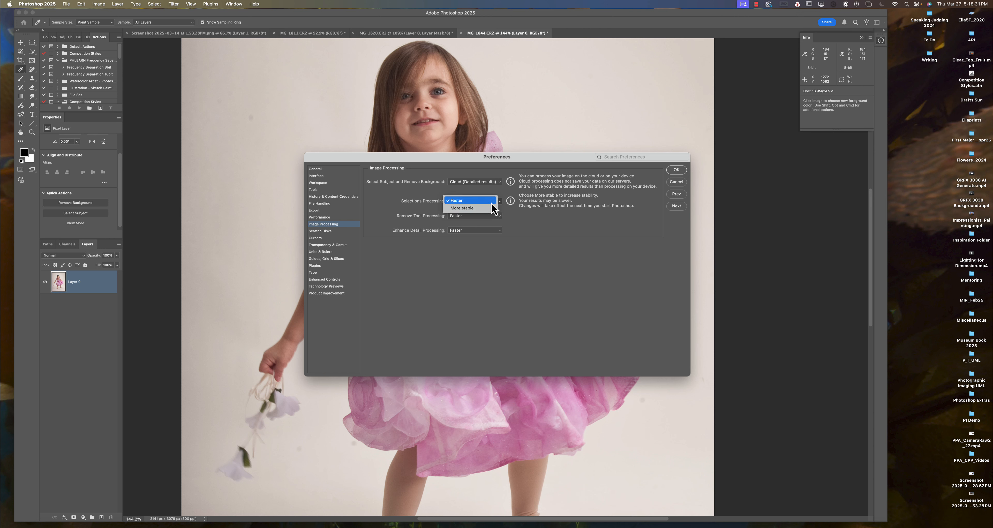
click(492, 202)
click(499, 216)
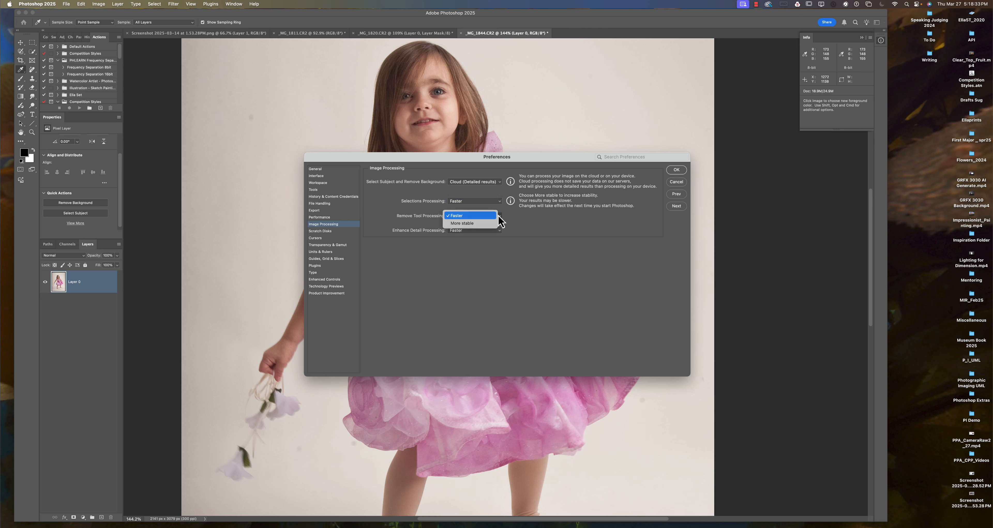
click(498, 223)
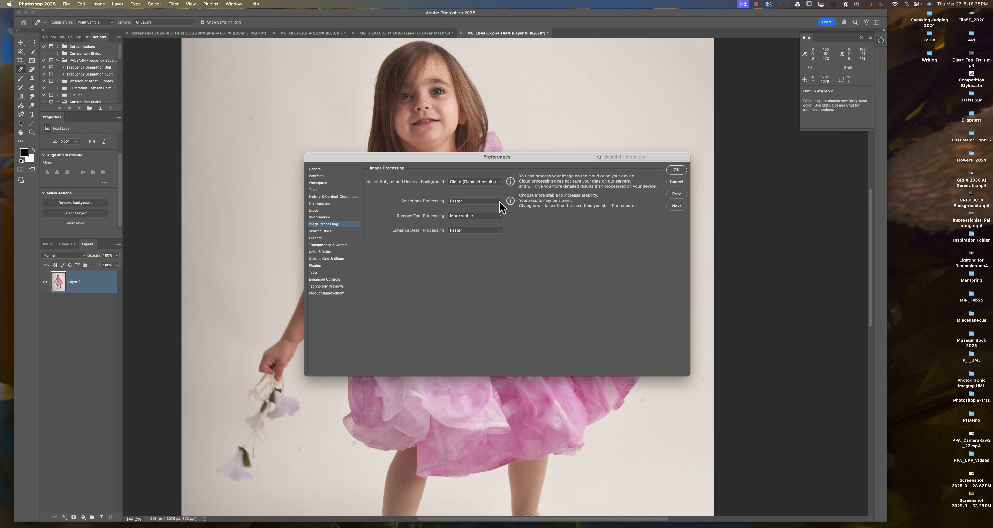
click(499, 202)
click(497, 209)
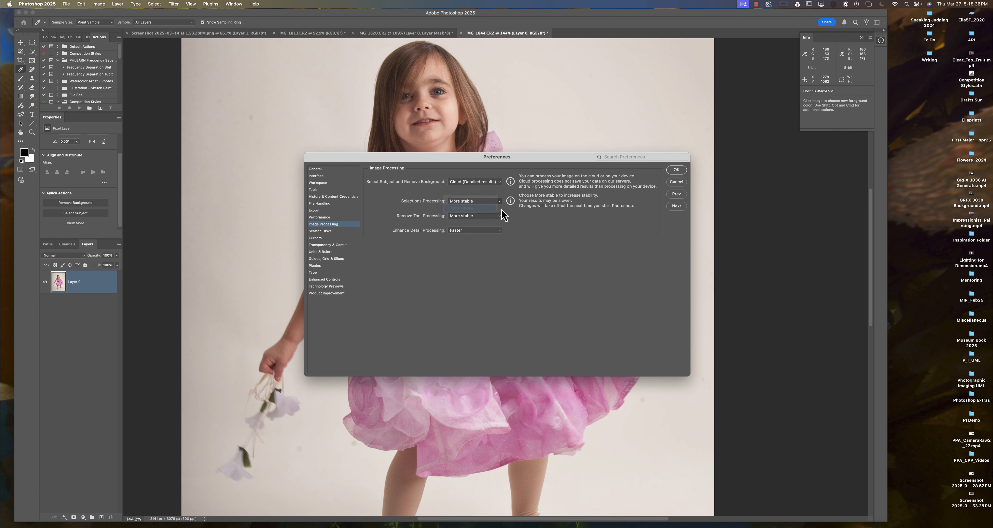
click(500, 231)
click(497, 239)
click(675, 169)
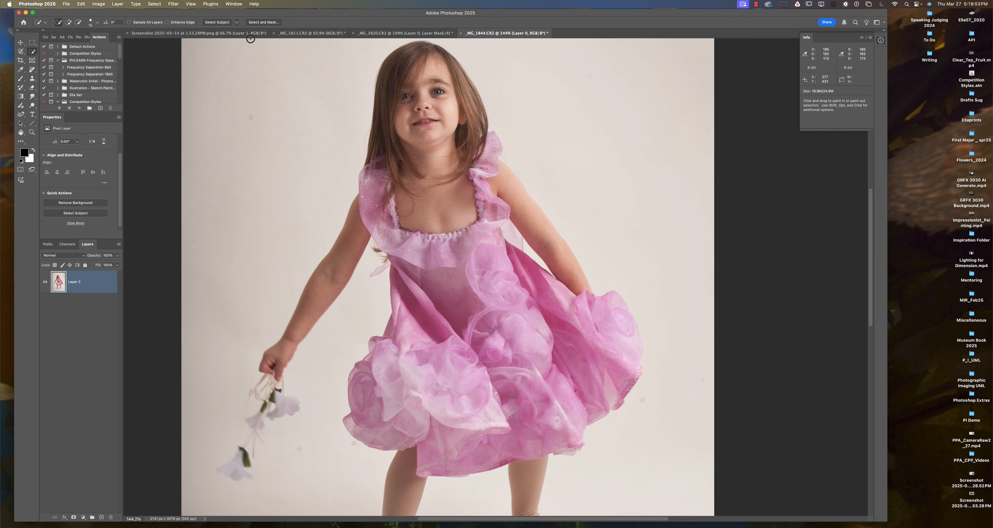
Step: Select the girl with Select Subject and show the selection as an Overlay in Select and Mask
click(222, 22)
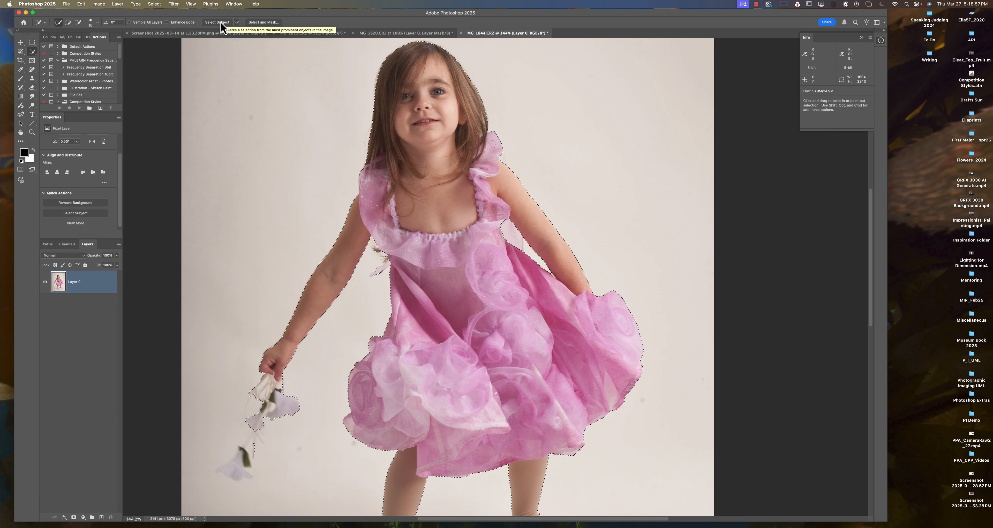
scroll(275, 27, right, 1)
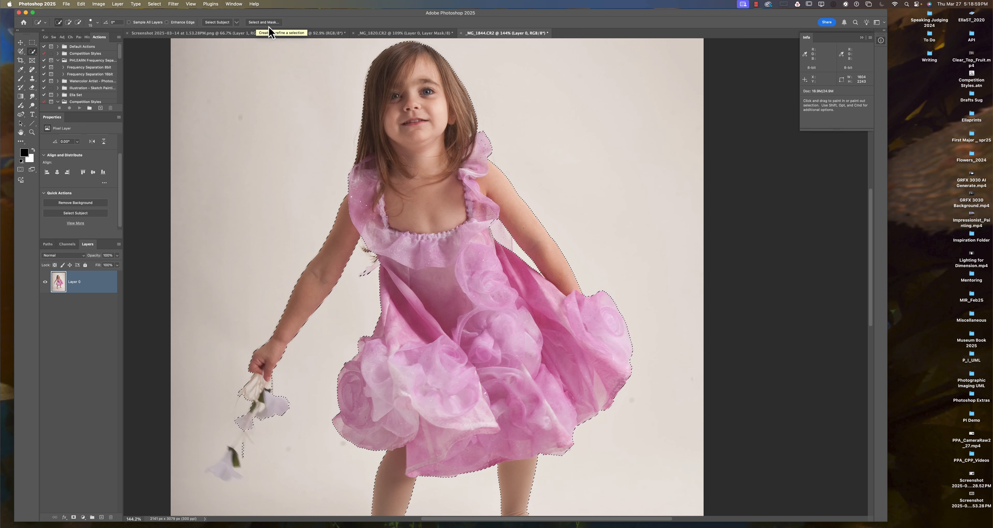
scroll(268, 30, left, 1)
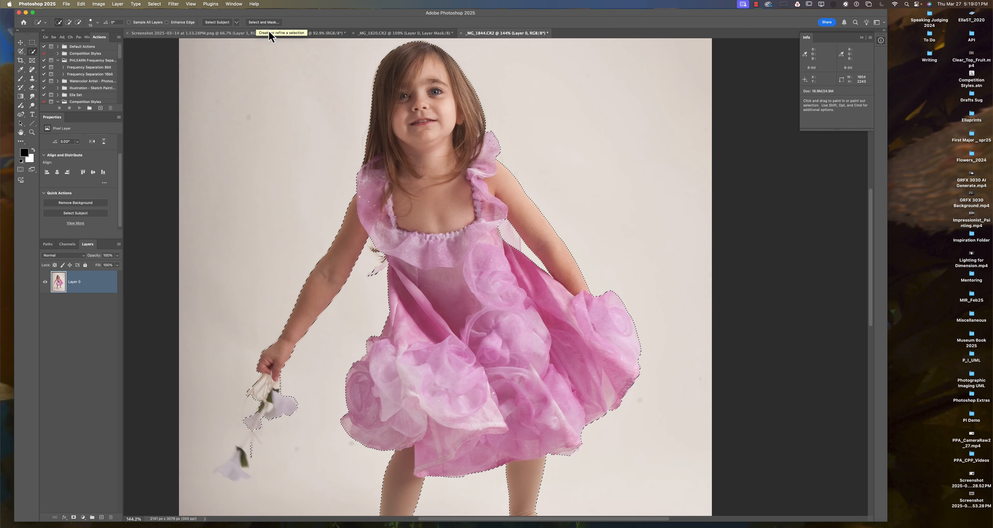
click(262, 22)
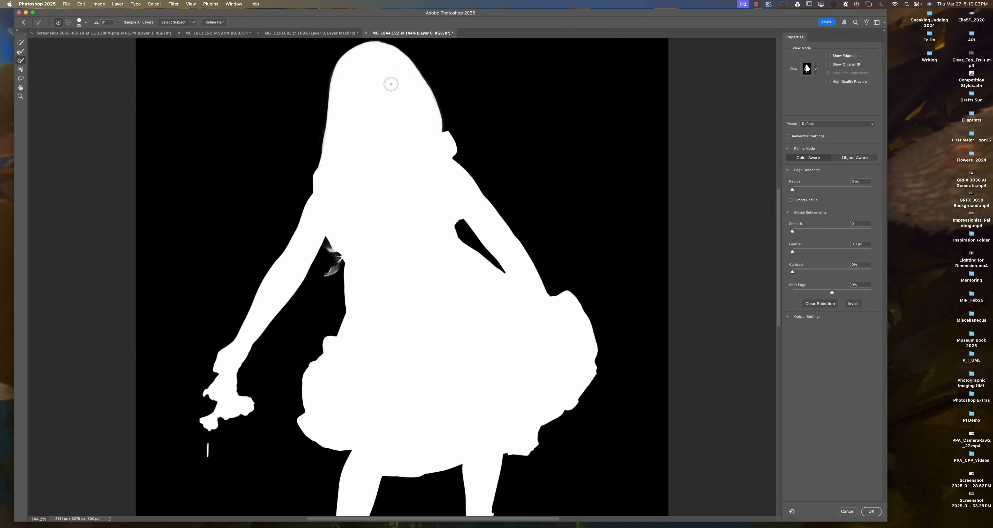
click(816, 72)
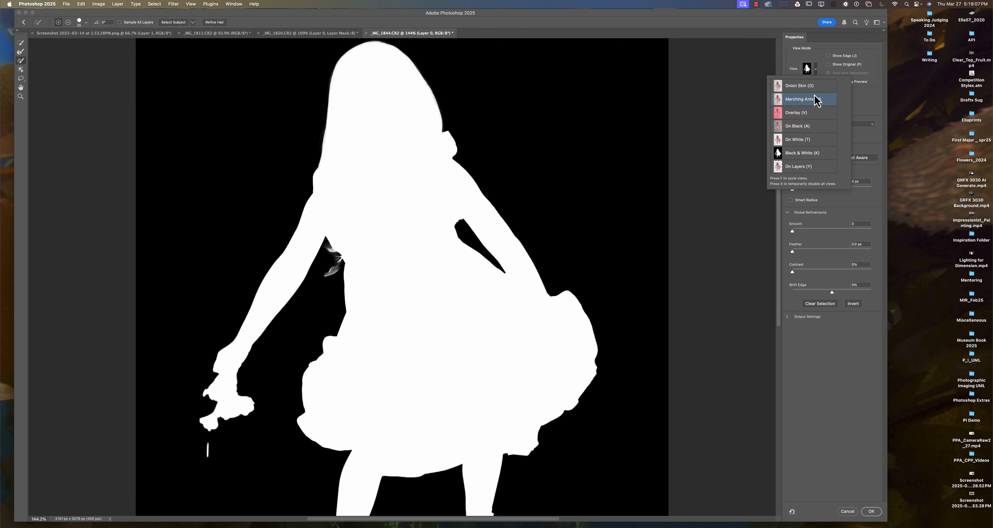
click(811, 115)
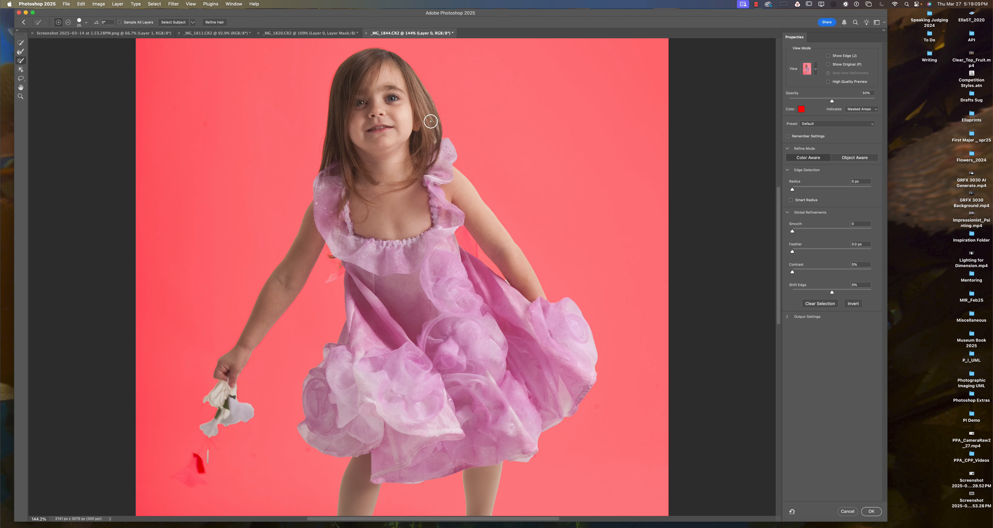
Step: Refine the selection along the hair edge above the ruffled shoulder strap using a small Refine Edge brush
click(431, 125)
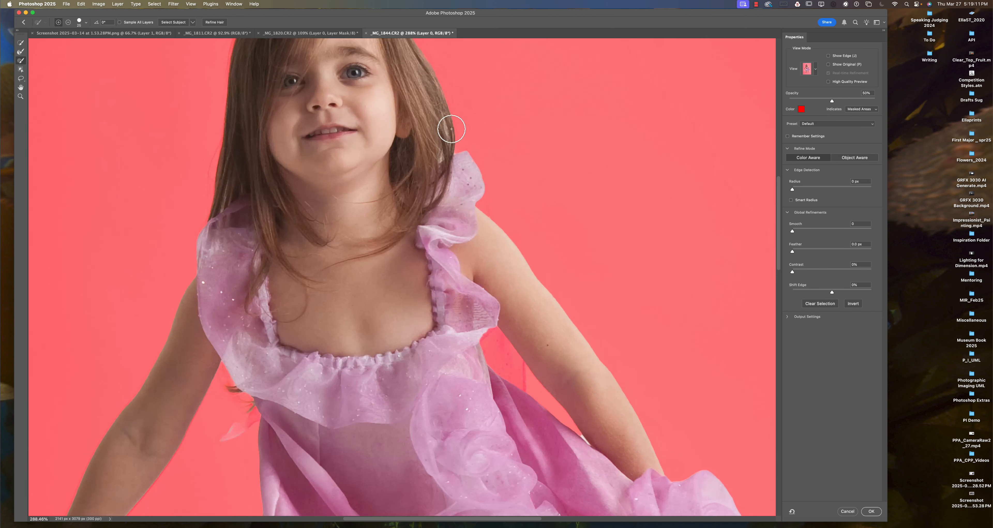
key(bracketleft)
click(21, 53)
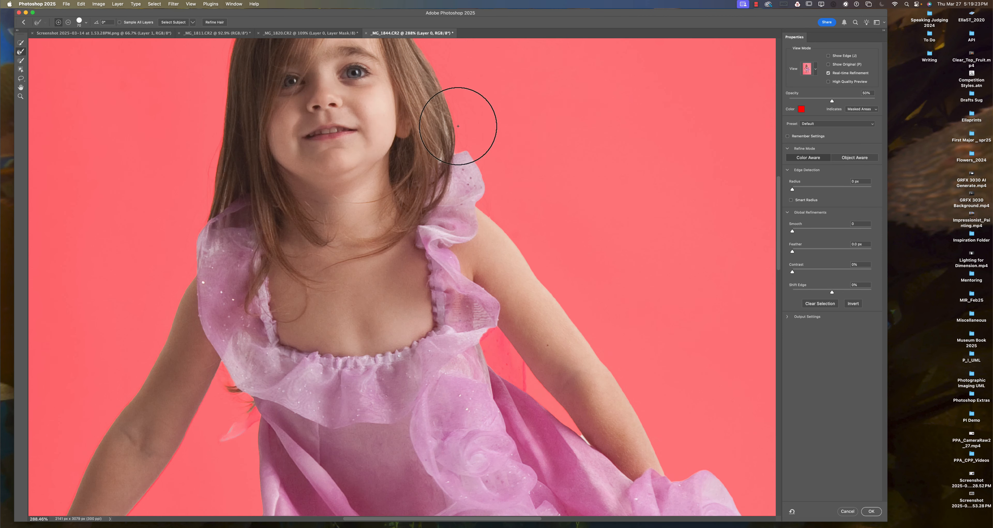
key(bracketleft)
key(bracketleft)
key(bracketleft)
key(bracketleft)
key(bracketleft)
key(bracketleft)
key(bracketleft)
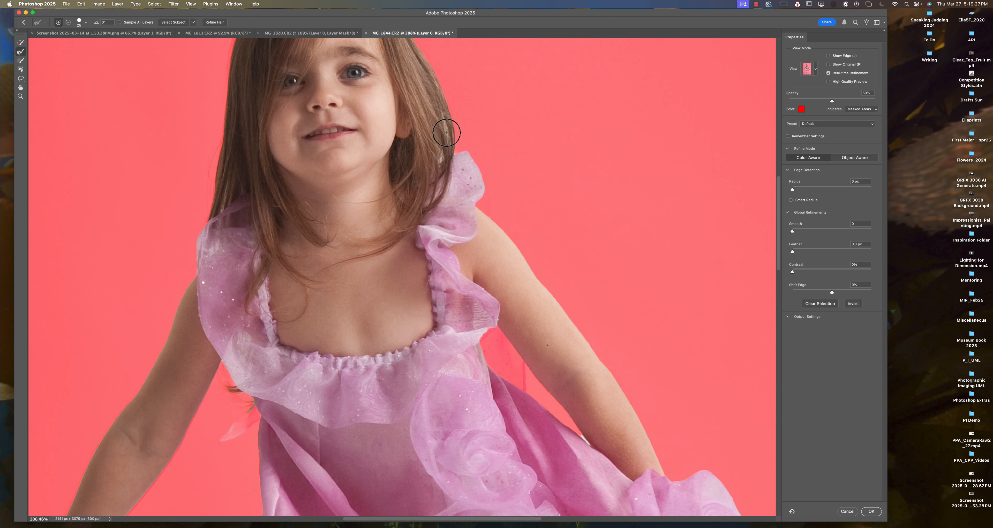
drag(446, 132, 442, 116)
drag(442, 159, 440, 159)
Step: Refine the selection around the loose hair and fabric wisps between the arm and the dress with a larger brush
mouse_move(538, 206)
mouse_down()
mouse_move(585, 118)
mouse_move(623, 79)
mouse_up()
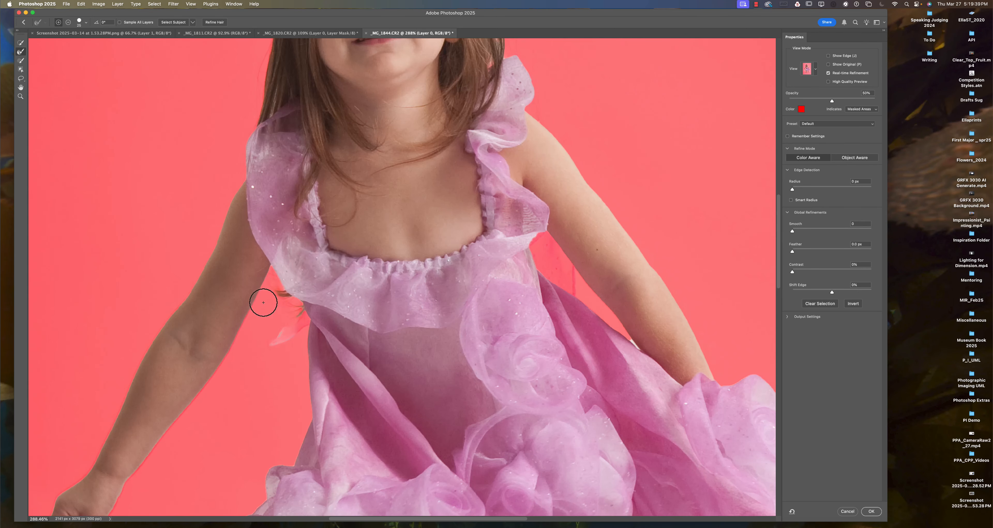
key(bracketright)
key(bracketright)
key(bracketright)
key(bracketright)
drag(289, 310, 289, 332)
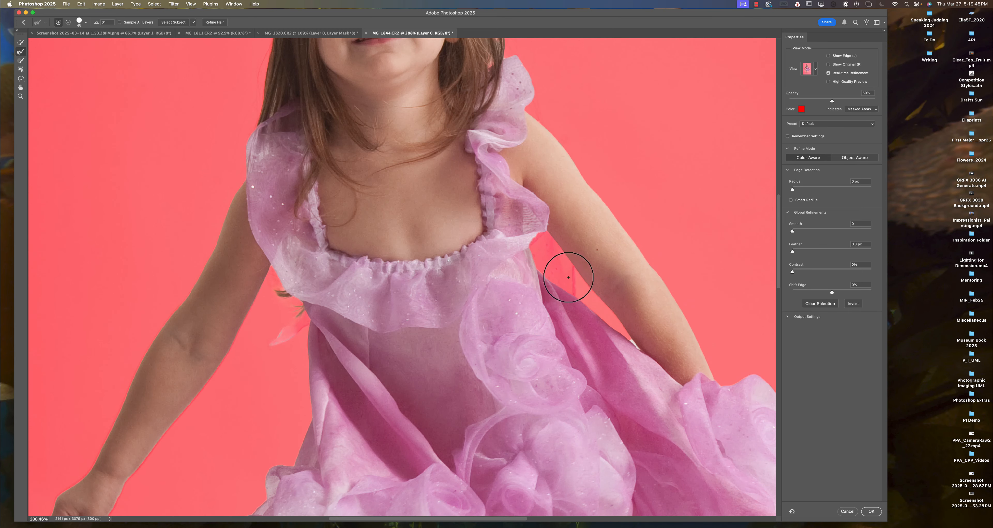
Step: Accept the refined selection and turn it into a layer mask on Layer 0
drag(407, 341, 516, 127)
click(871, 512)
drag(468, 313, 461, 358)
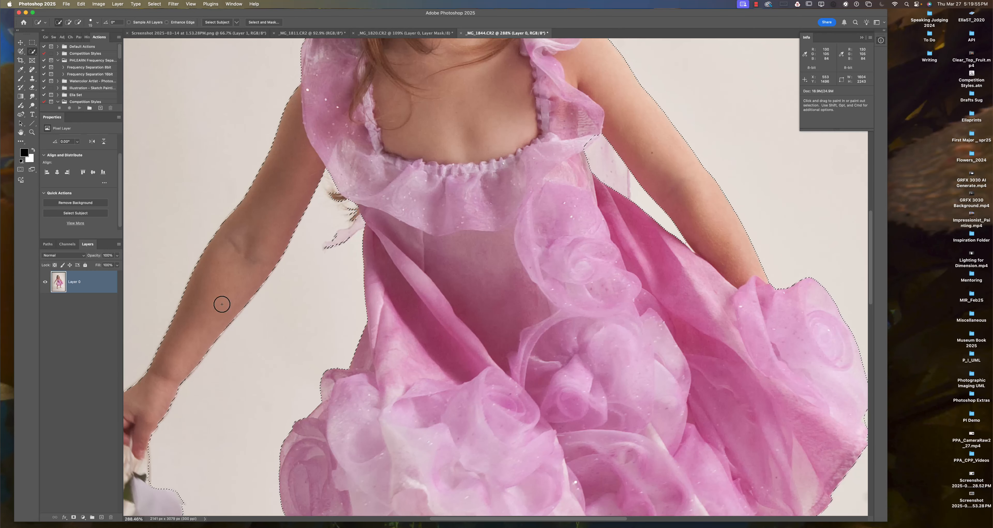
click(73, 518)
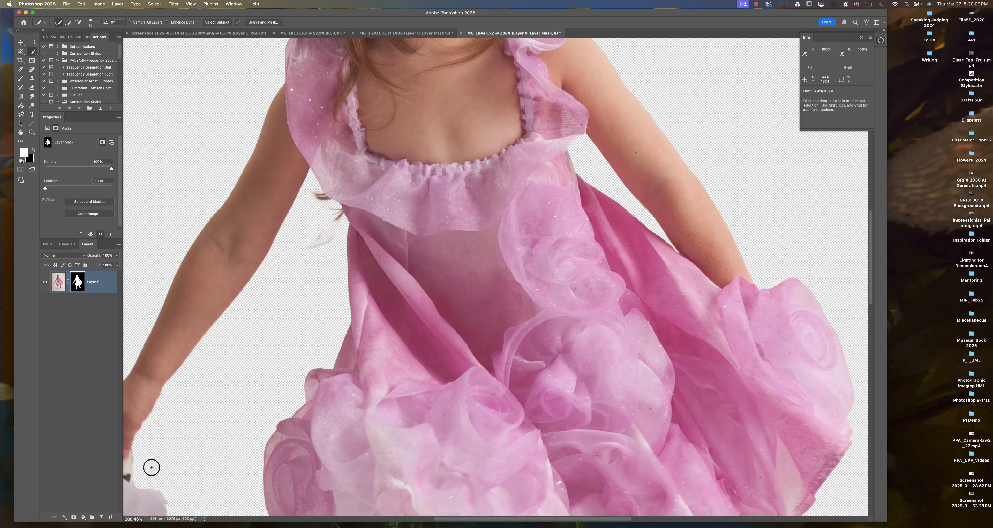
Step: Add a new layer beneath the masked girl, fill it with black and inspect the cutout edges around the arm
super+click(102, 518)
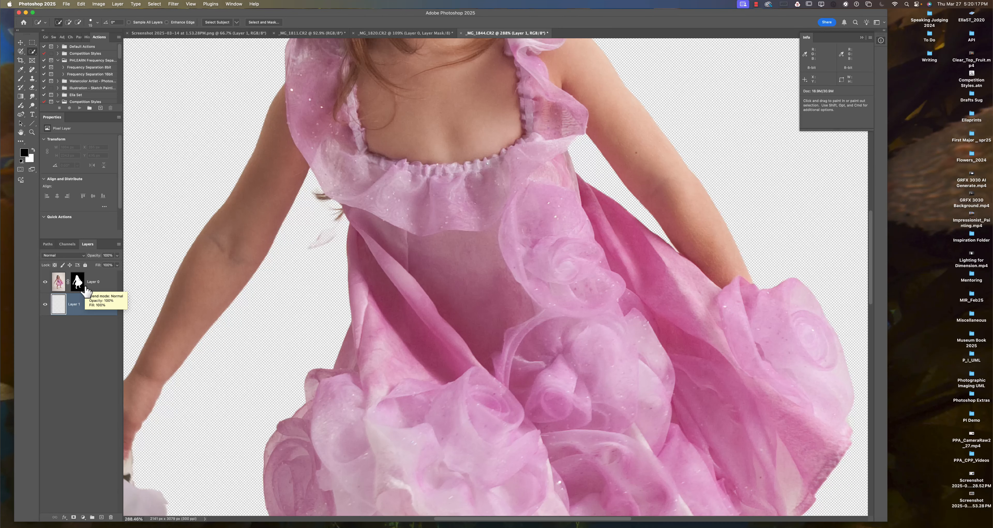
key(alt+BackSpace)
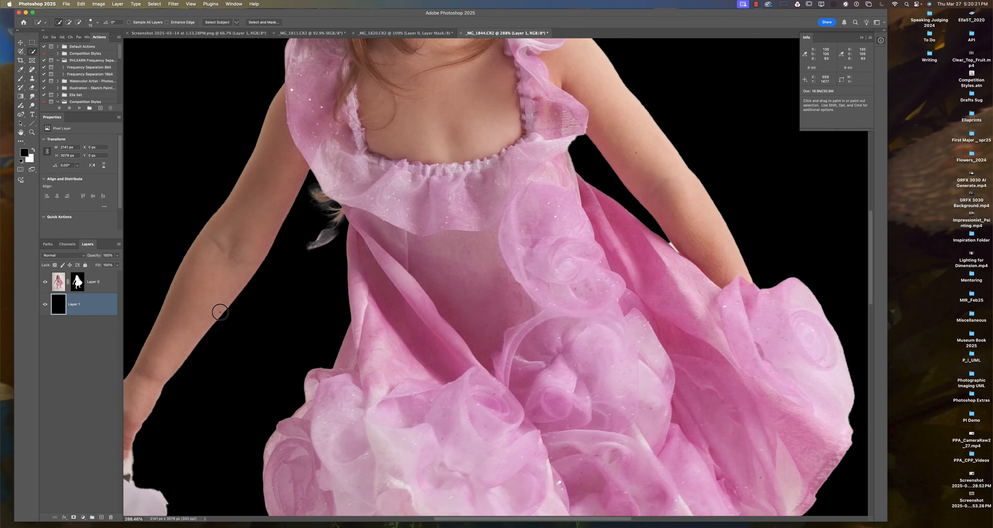
drag(401, 227, 319, 283)
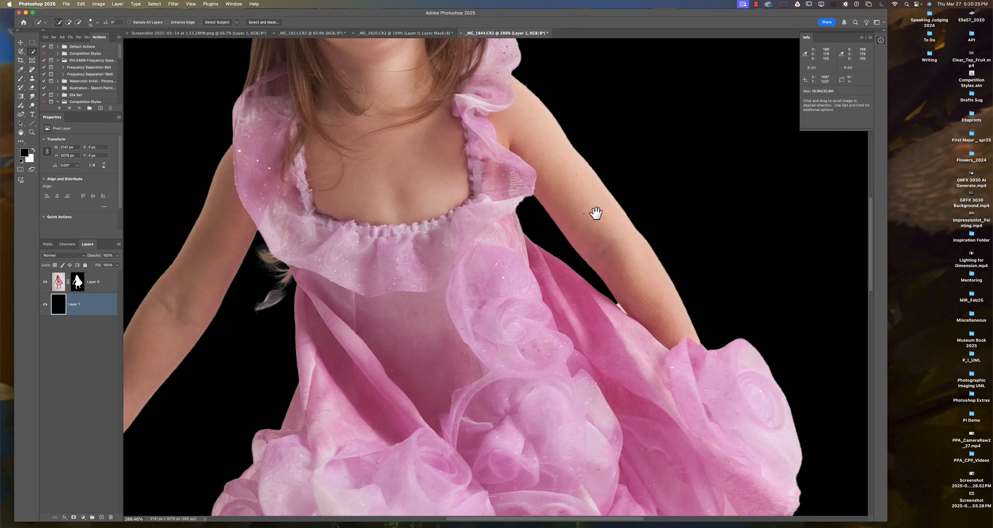
drag(594, 213, 631, 195)
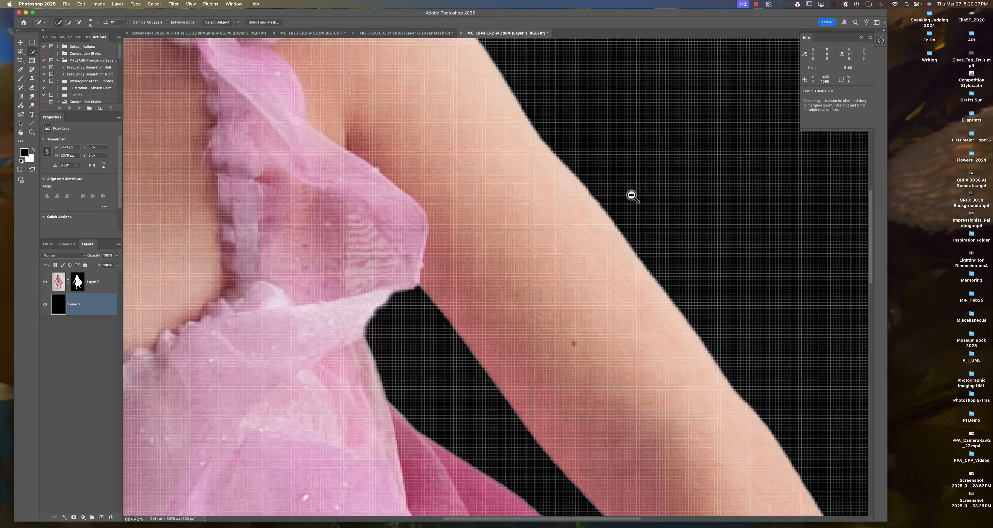
Step: Inspect the cutout edges along both arms, the dress, the shoulder ruffle and the loose hair wisps against black
drag(576, 220, 532, 230)
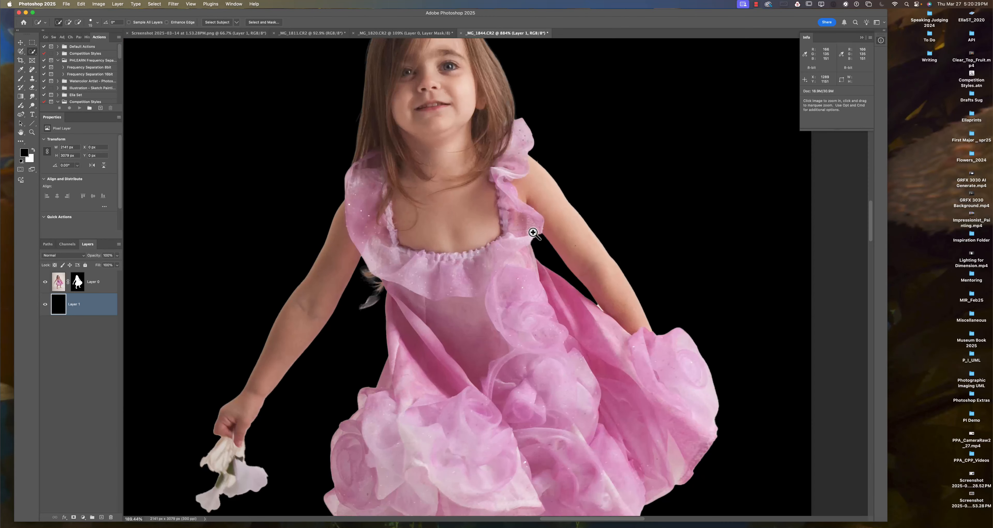
drag(285, 324, 324, 323)
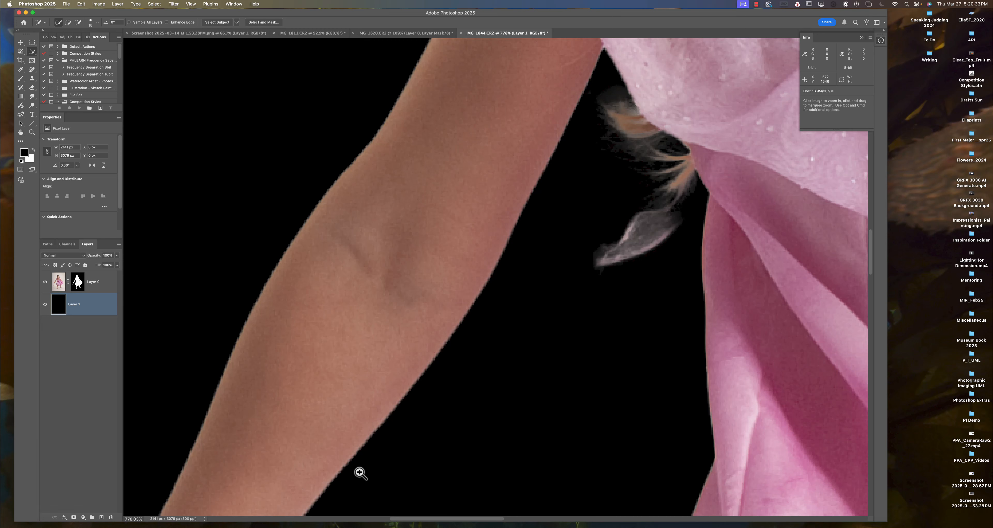
scroll(496, 319, down, 5)
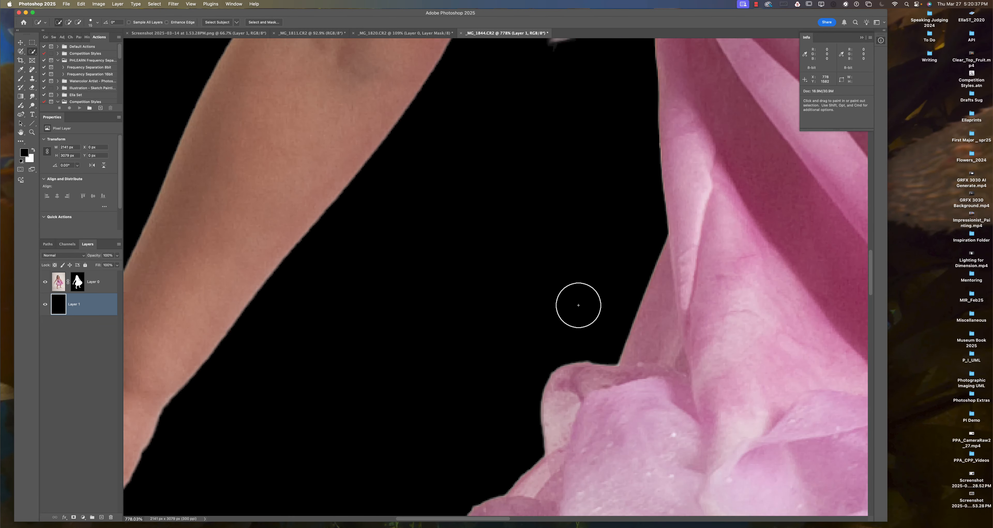
drag(577, 304, 399, 370)
drag(614, 216, 476, 348)
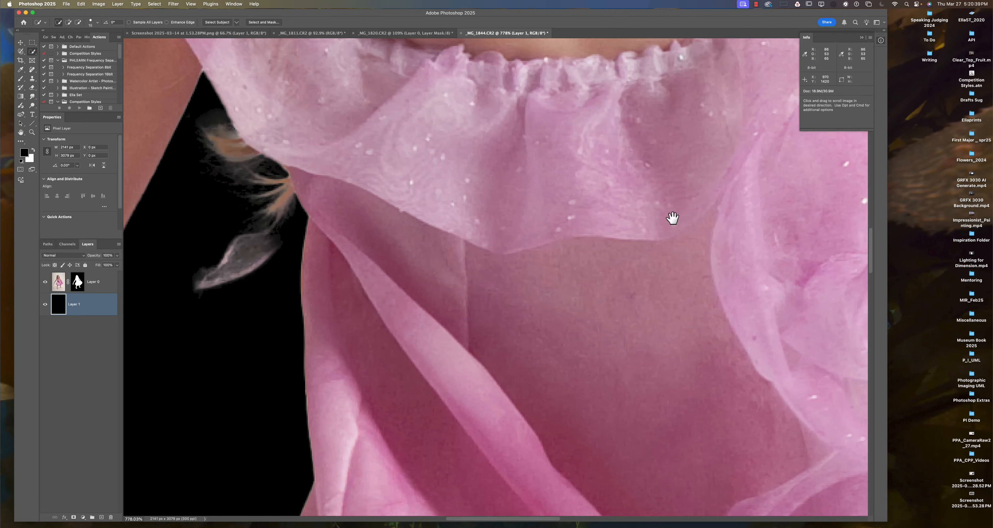
drag(674, 219, 419, 349)
drag(629, 249, 588, 268)
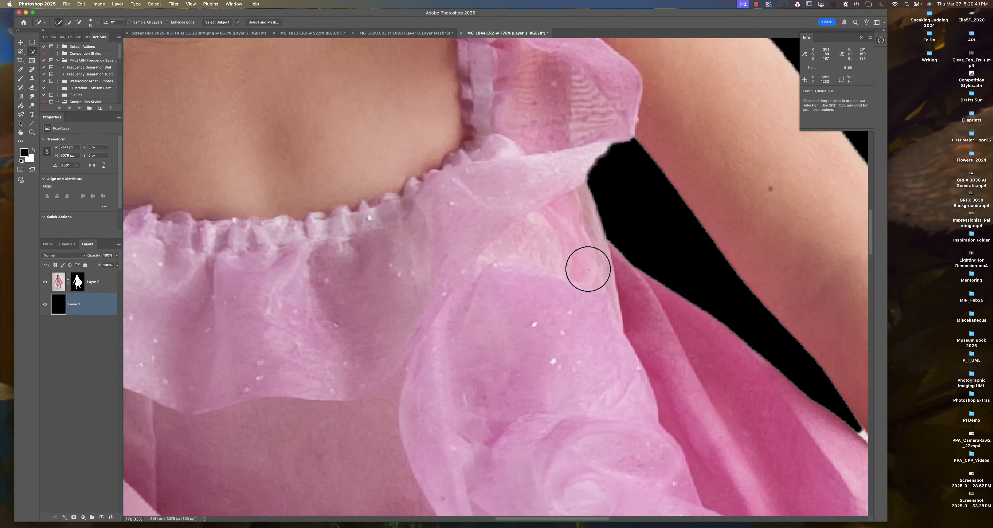
key(super+minus)
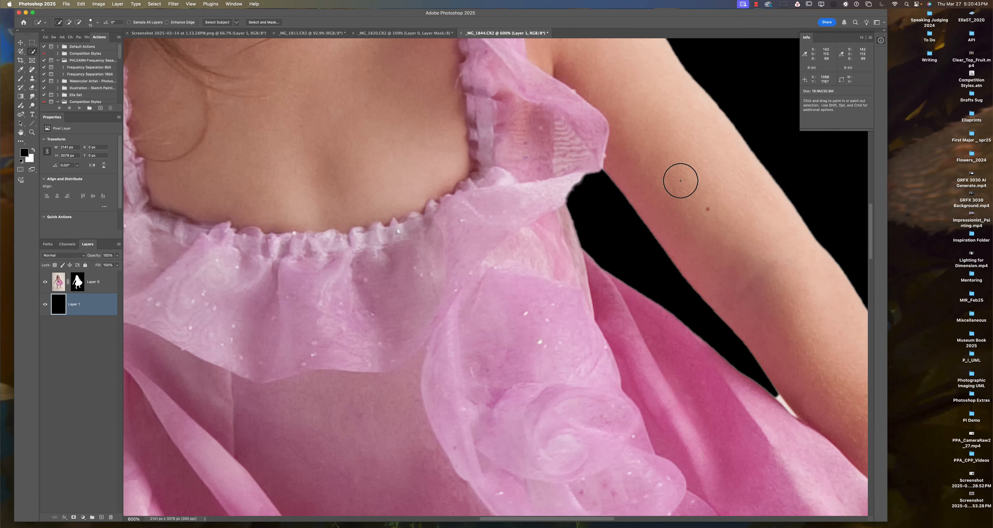
drag(680, 181, 645, 251)
drag(600, 169, 587, 215)
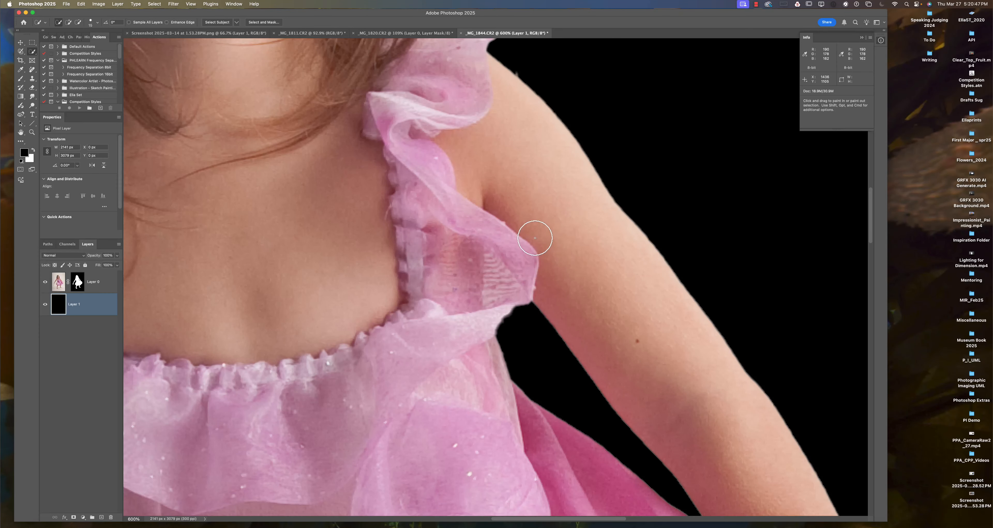
drag(281, 268, 618, 144)
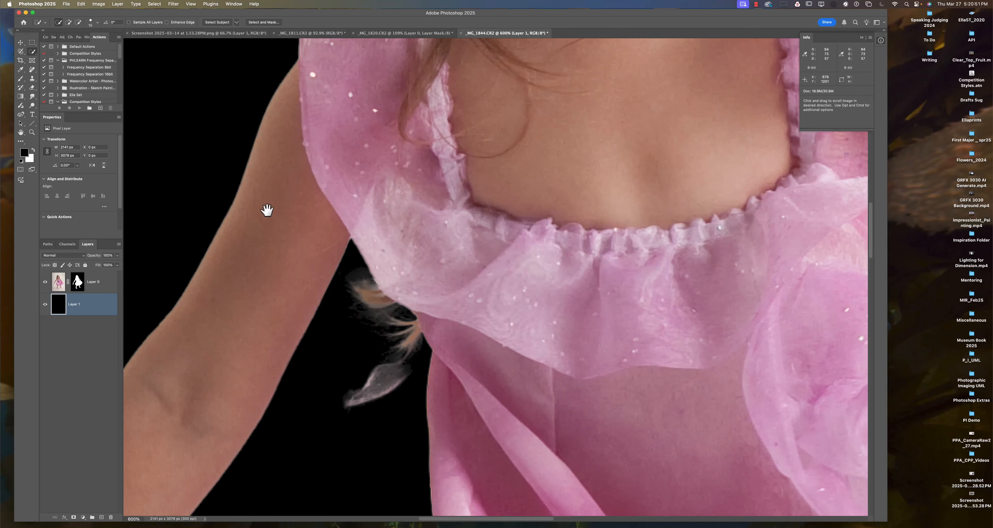
drag(326, 240, 338, 211)
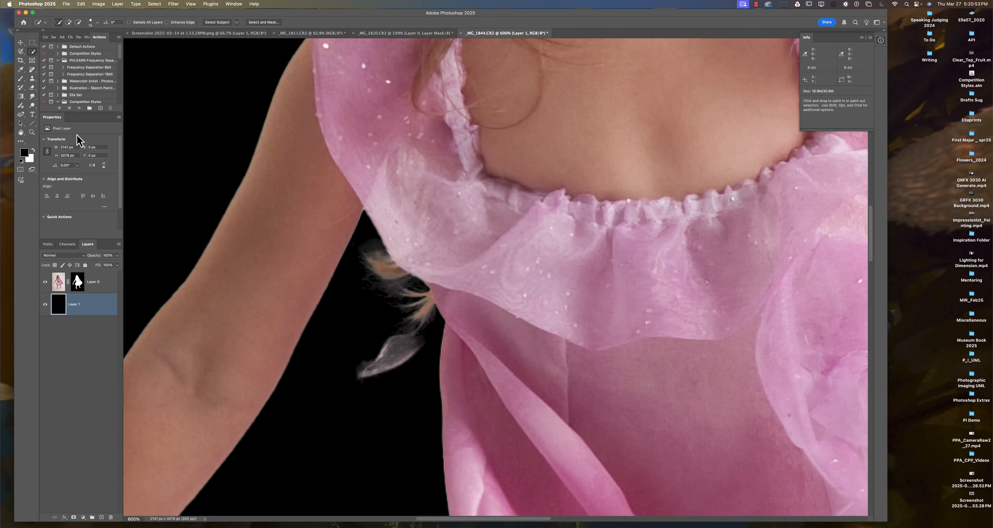
Step: Target Layer 0's mask with the Smudge tool and smooth the arm's inner edge beside the ruffle, adjusting the brush size
click(33, 97)
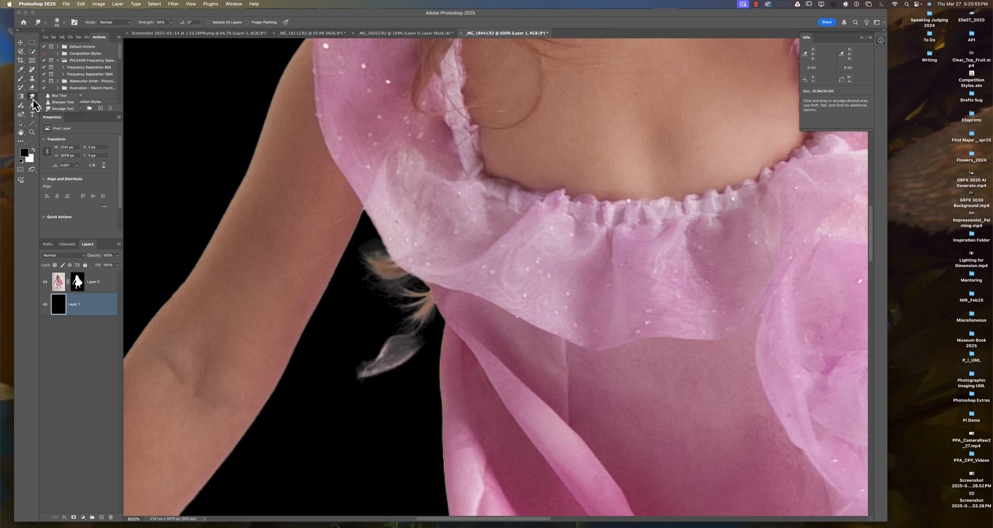
click(58, 109)
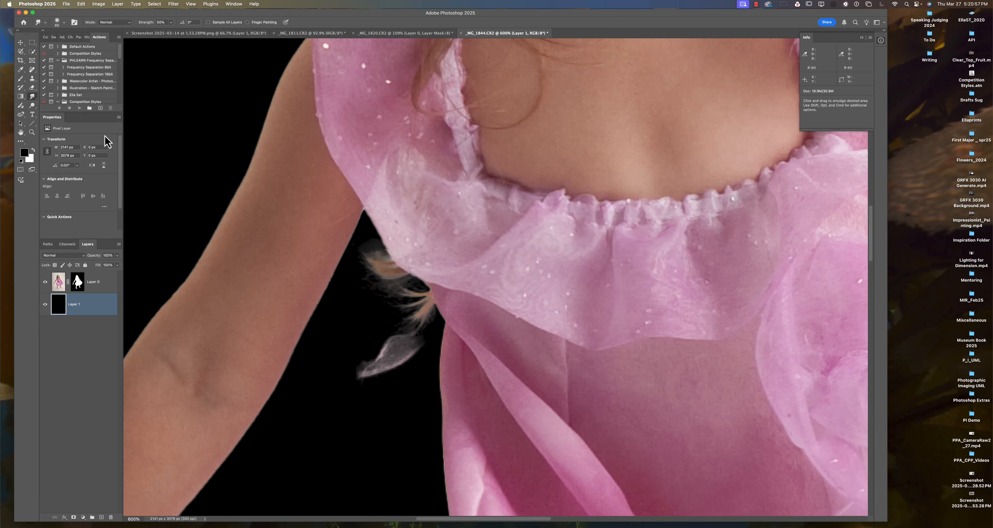
key(bracketleft)
key(bracketleft)
key(bracketleft)
key(bracketleft)
click(78, 285)
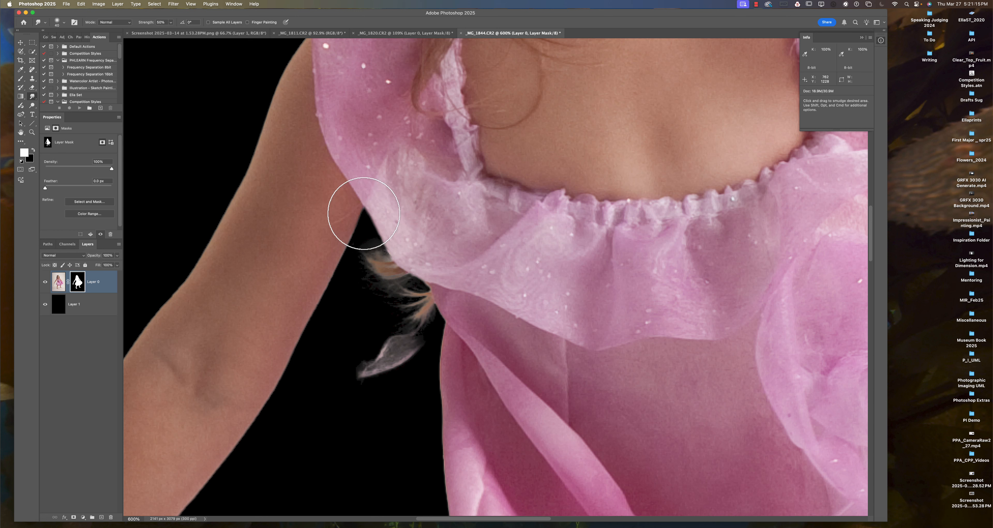
key(bracketright)
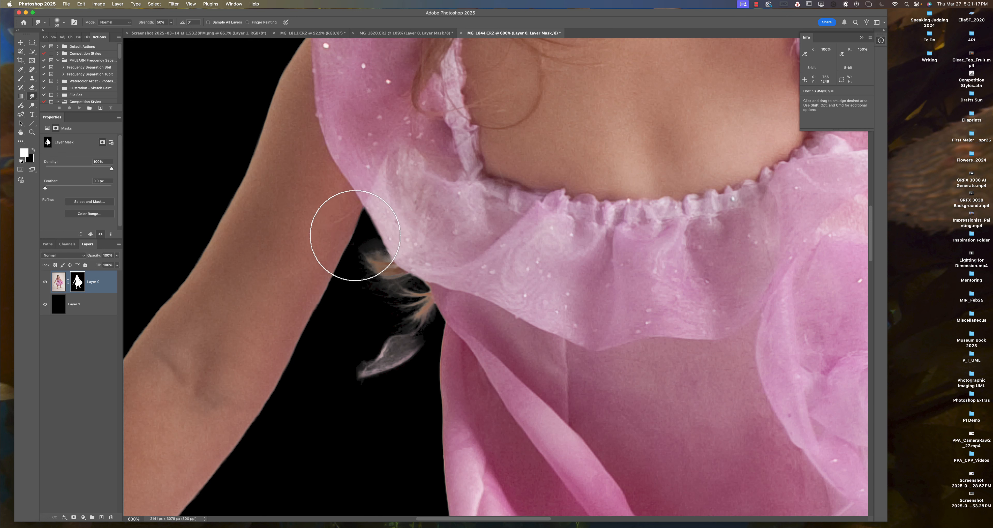
key(bracketright)
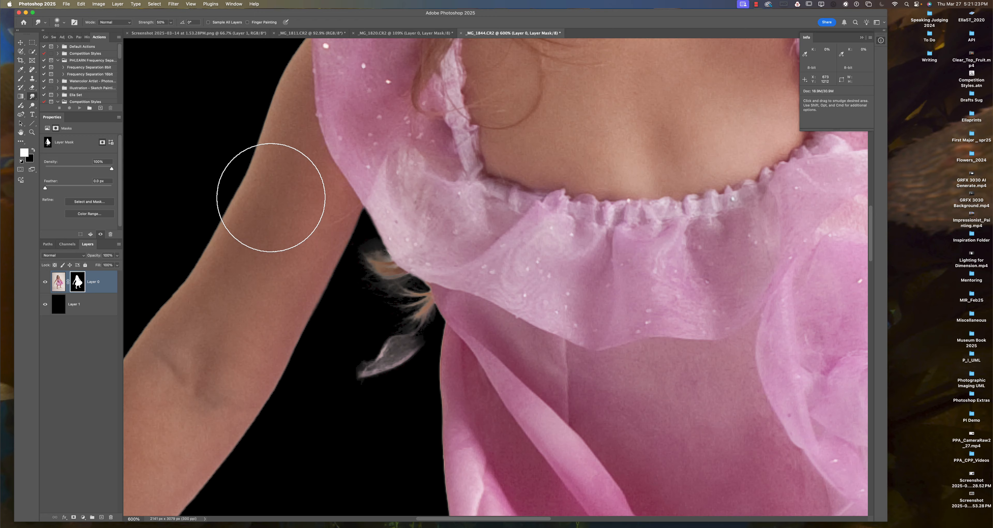
Step: Smudge the mask along the outer edge of the upper arm and elbow with a much larger brush
drag(298, 225, 348, 225)
key(bracketright)
key(bracketright)
key(bracketright)
key(bracketright)
key(bracketright)
key(bracketright)
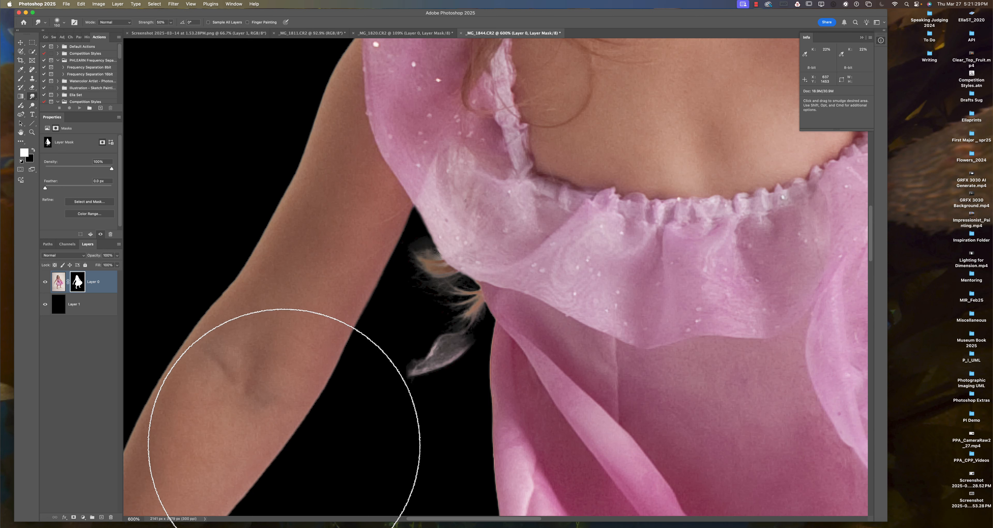
drag(249, 230, 253, 231)
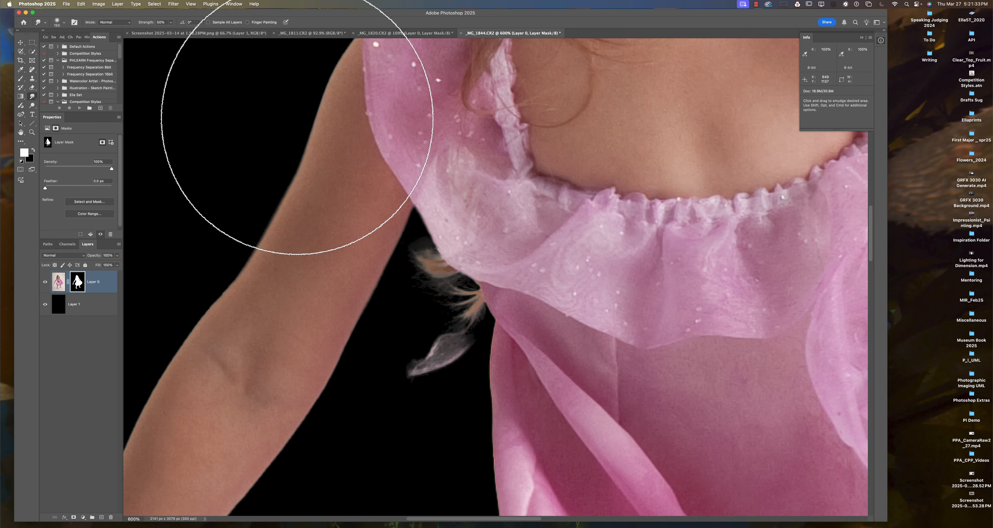
drag(311, 204, 327, 269)
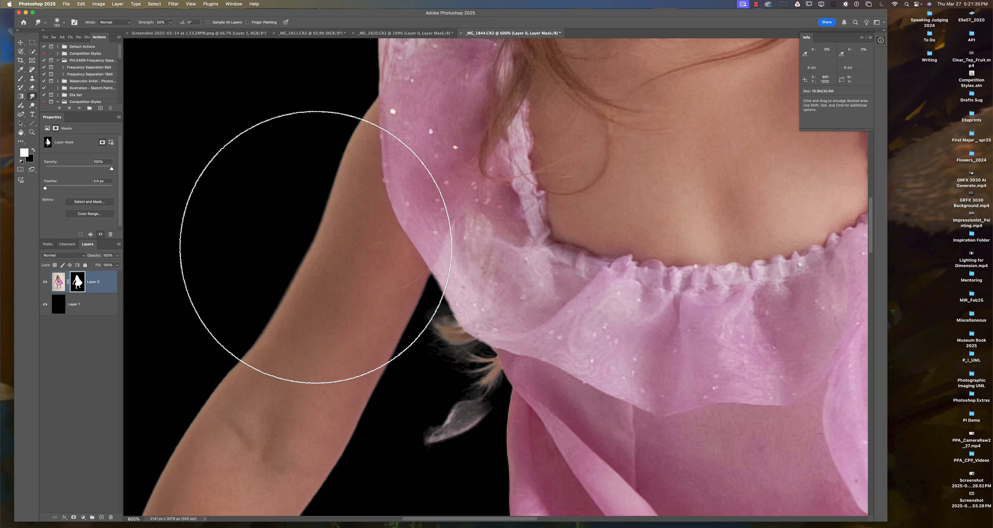
Step: Smudge both mask edges of the forearm down to the wrist using a medium-sized brush
key(bracketleft)
key(bracketleft)
key(bracketleft)
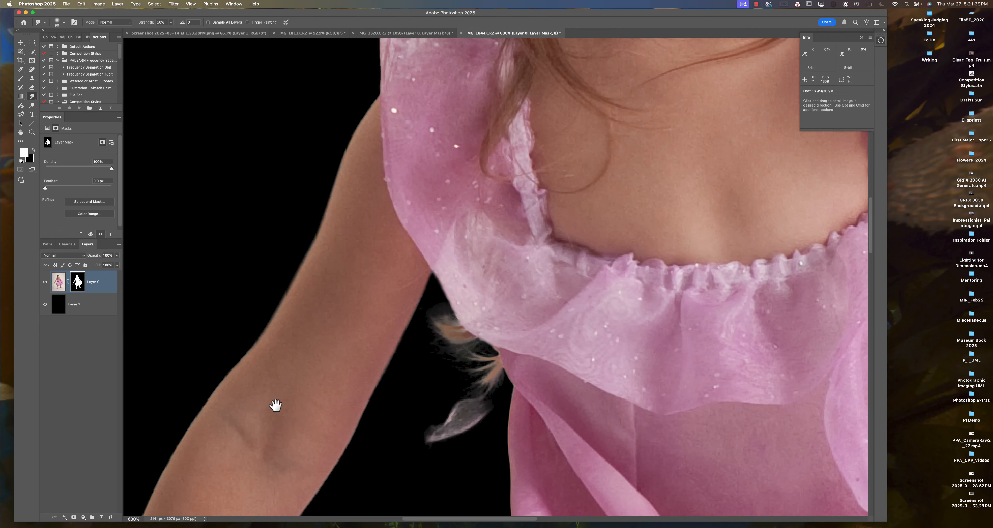
drag(277, 405, 370, 263)
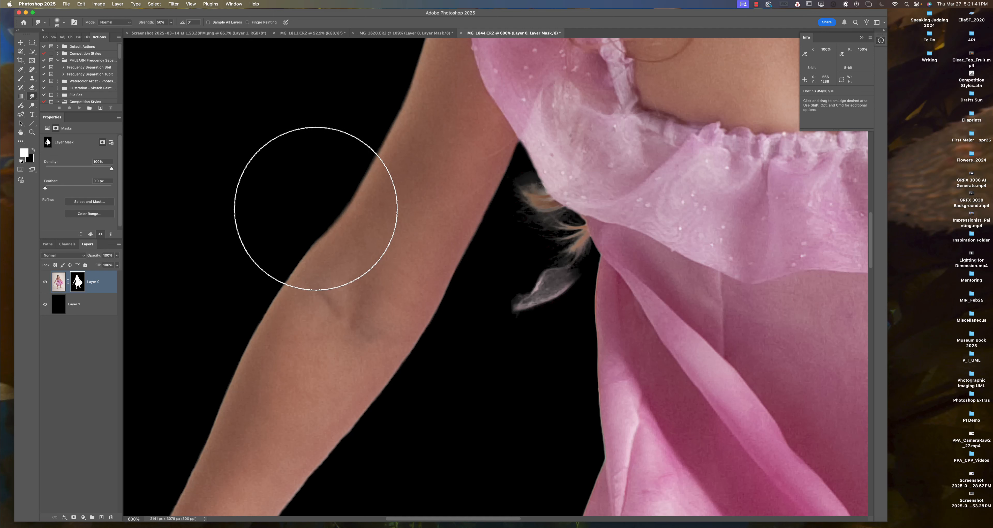
drag(284, 333, 315, 249)
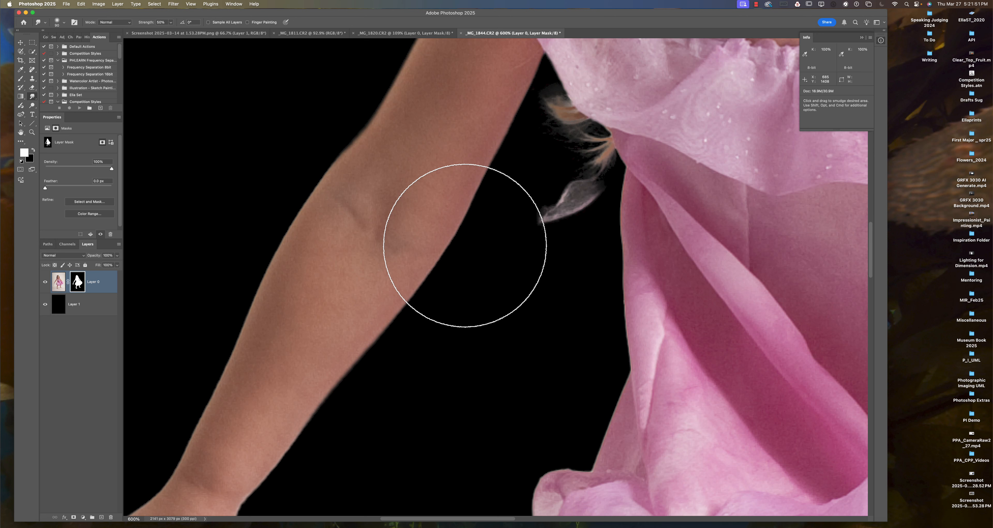
drag(416, 404, 486, 305)
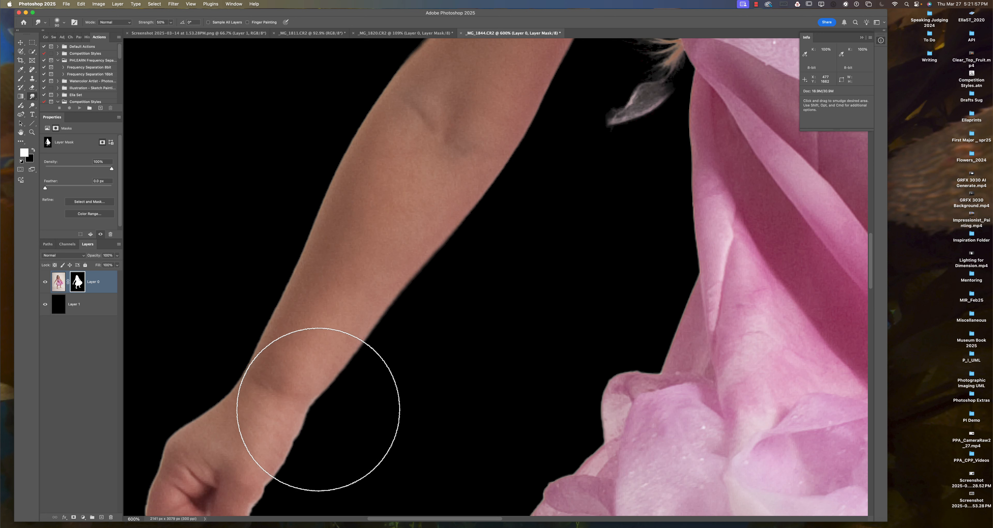
mouse_move(353, 453)
mouse_down()
mouse_move(367, 431)
mouse_move(366, 388)
mouse_up()
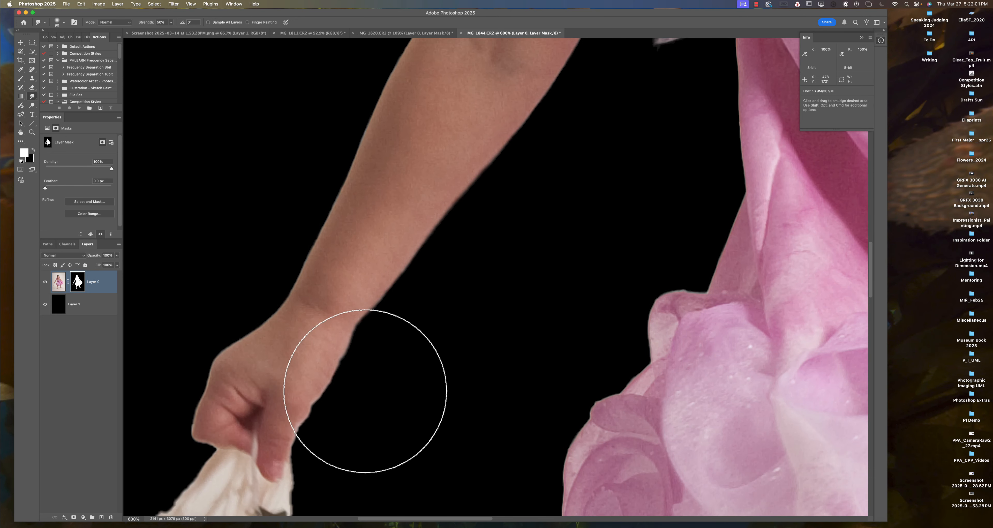
Step: Smudge the mask edge around the fingers of the hand holding the white flower with a small brush
key(bracketleft)
key(bracketleft)
key(bracketleft)
key(bracketleft)
key(bracketleft)
key(bracketleft)
key(bracketleft)
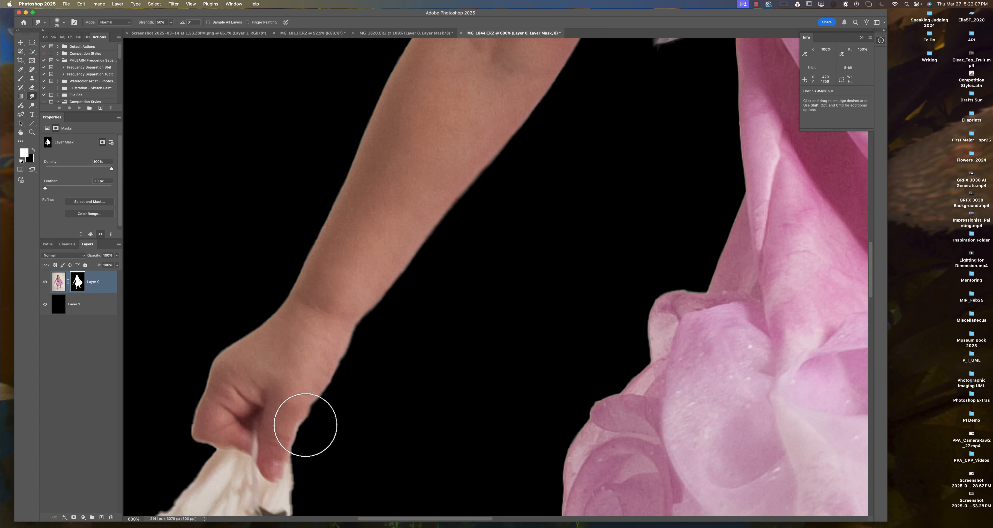
mouse_move(305, 425)
mouse_down()
mouse_move(313, 435)
mouse_move(301, 442)
mouse_move(300, 434)
mouse_up()
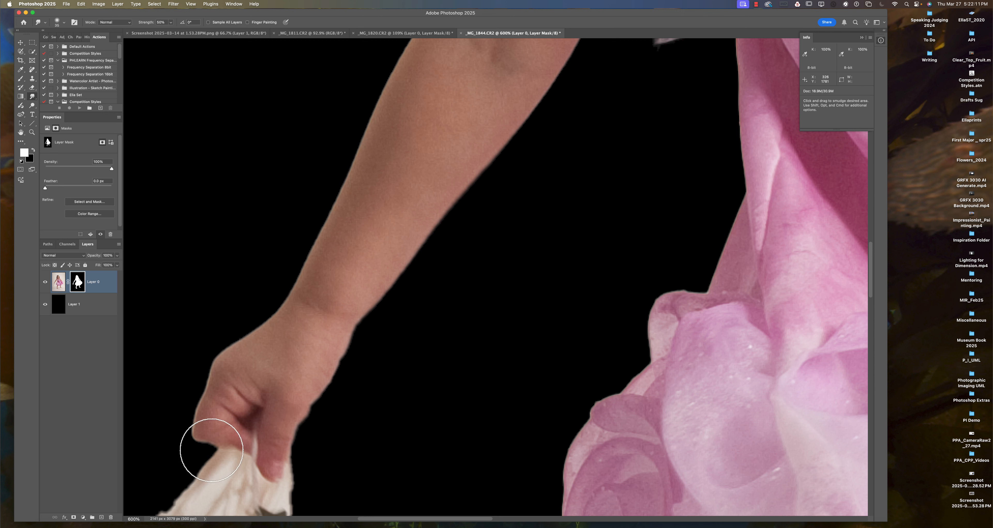
drag(192, 448, 190, 427)
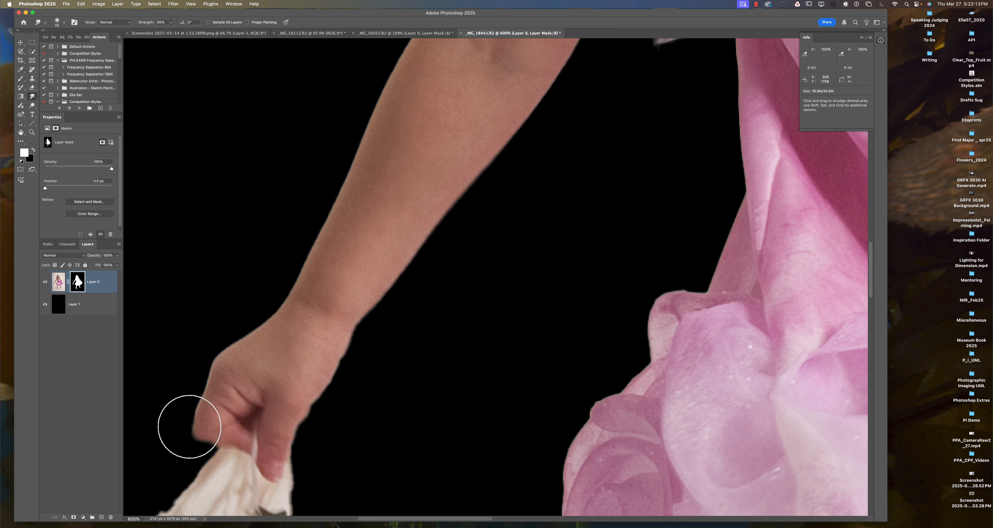
Step: Touch up the mask edge from the fingertips to the wrist with the Smudge tool, varying the brush size
key(bracketleft)
key(bracketleft)
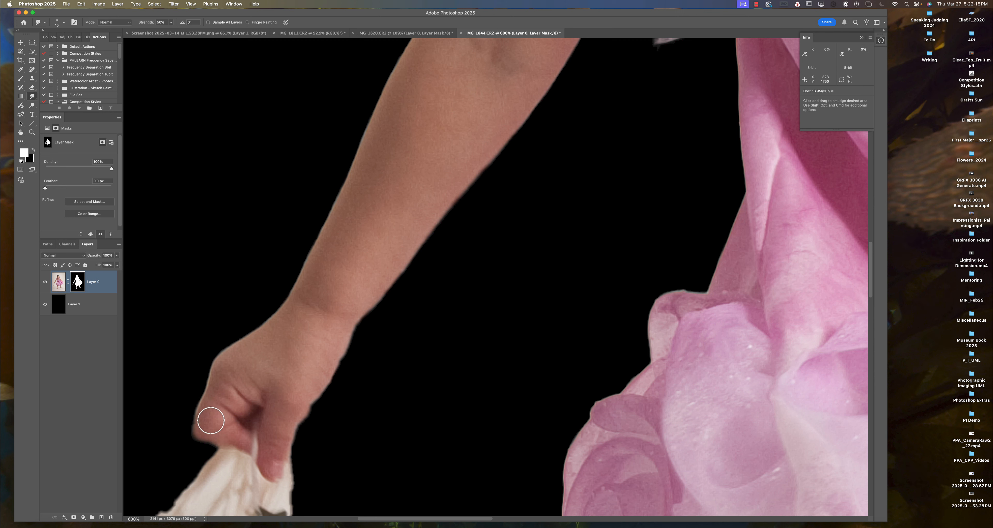
key(bracketright)
key(bracketright)
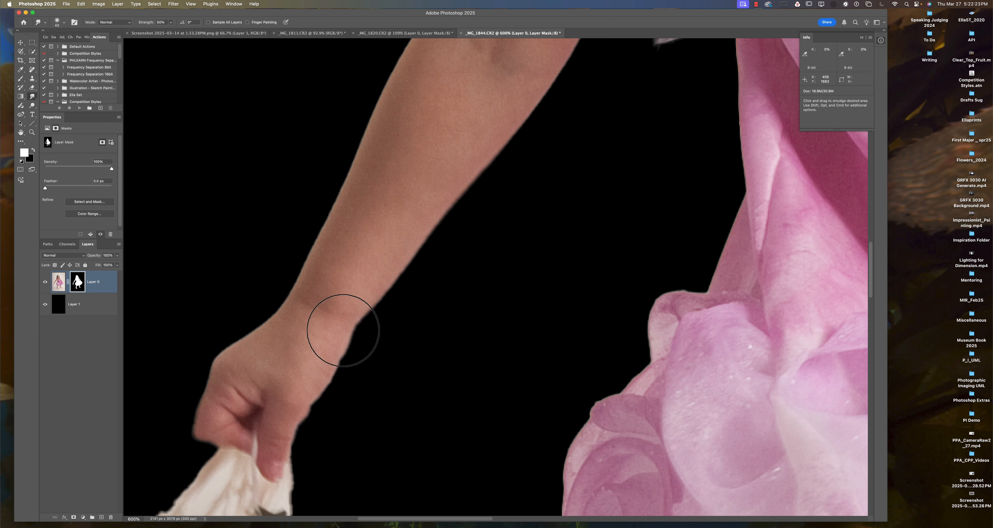
key(bracketright)
key(bracketright)
key(bracketright)
key(bracketright)
key(bracketright)
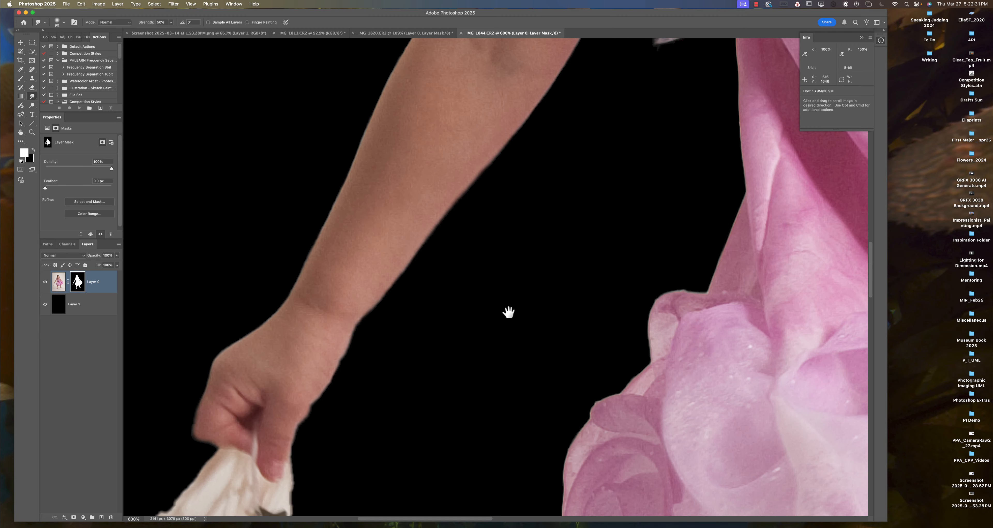
Step: Switch to the Blur tool for working on the mask edge of the girl's opposite upper arm
drag(509, 313, 315, 380)
drag(765, 242, 328, 341)
drag(760, 215, 539, 428)
drag(435, 104, 412, 193)
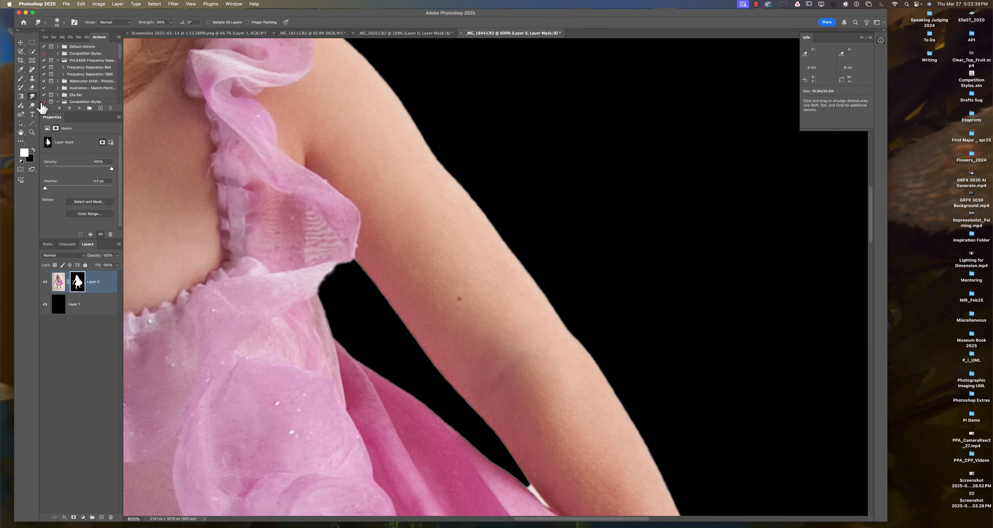
scroll(33, 103, up, 1)
scroll(32, 103, left, 1)
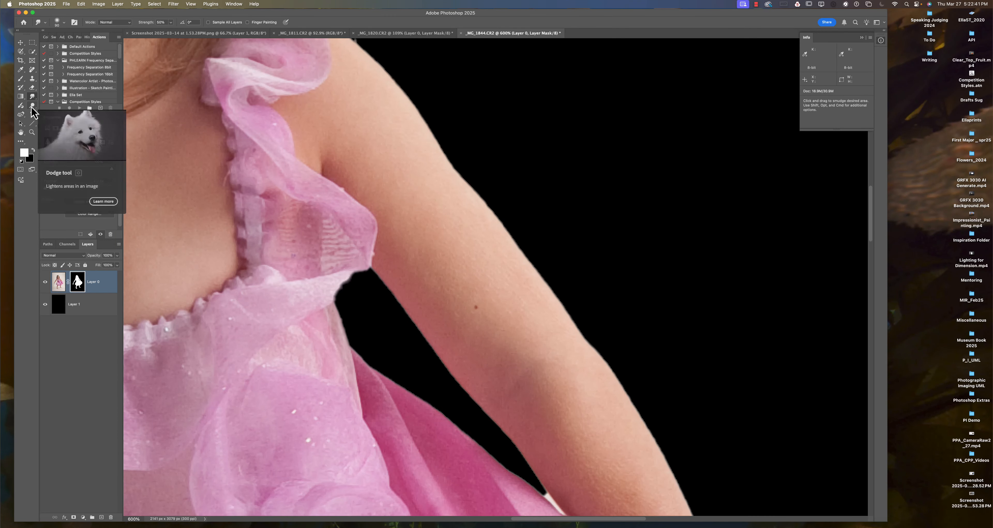
scroll(34, 100, left, 1)
right_click(33, 97)
click(58, 95)
scroll(231, 116, up, 1)
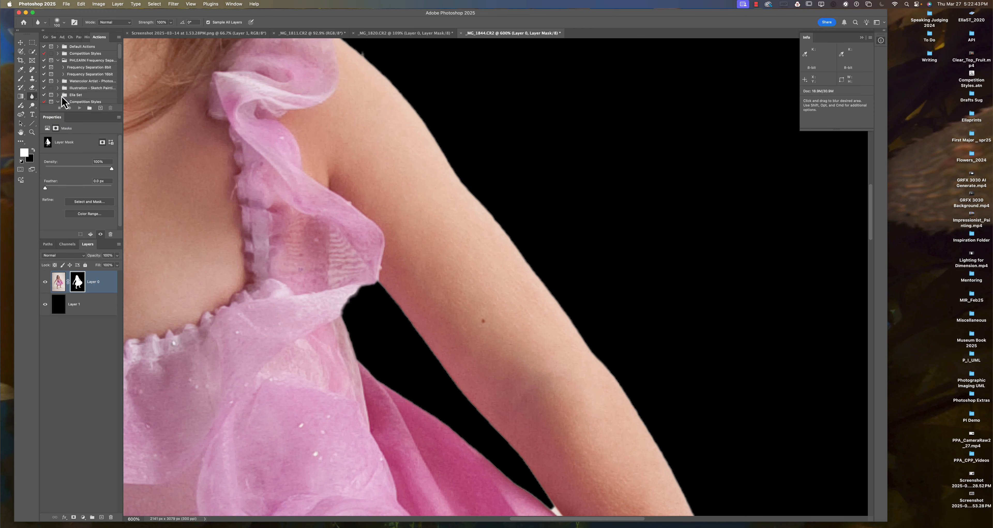
Step: Blur the mask along the outer edge of this arm from the shoulder down past the elbow with a reduced brush
drag(418, 127, 412, 159)
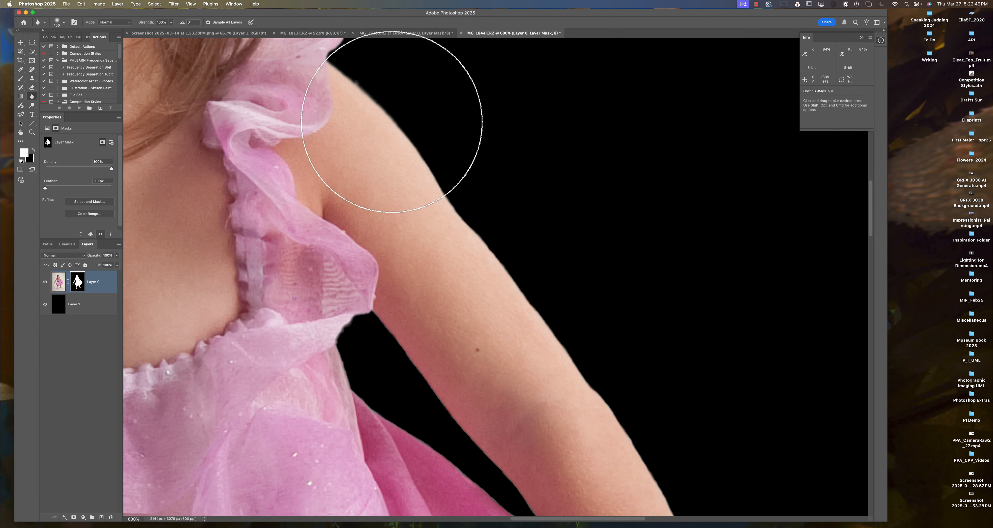
key(bracketleft)
key(bracketleft)
key(bracketleft)
key(bracketleft)
key(bracketleft)
key(bracketleft)
key(bracketleft)
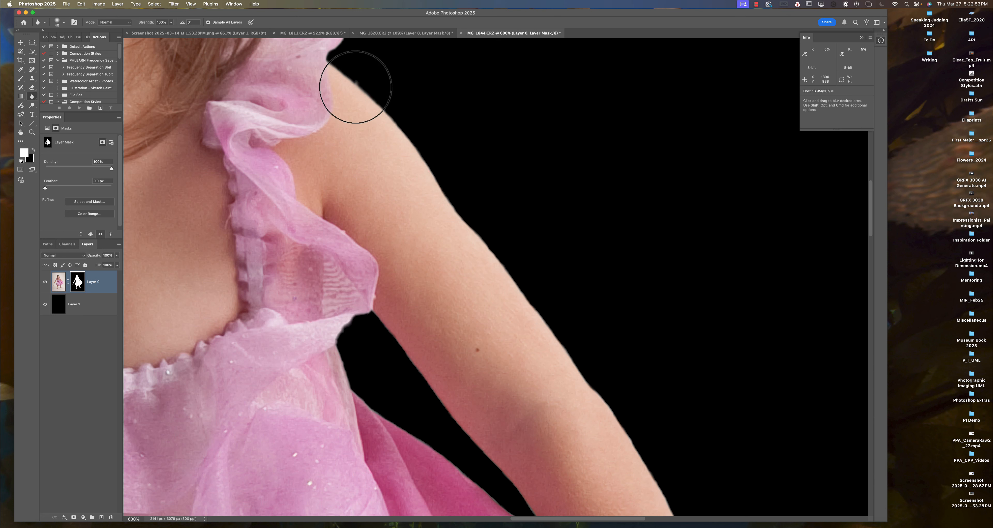
mouse_move(414, 144)
mouse_down()
mouse_move(461, 230)
mouse_move(454, 206)
mouse_move(499, 246)
mouse_move(573, 346)
mouse_move(450, 197)
mouse_move(473, 221)
mouse_up()
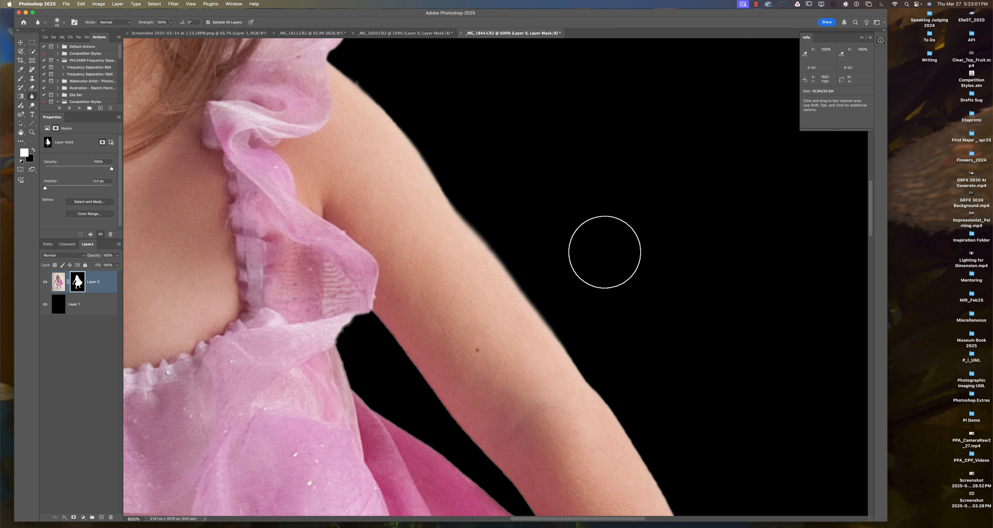
mouse_move(508, 407)
mouse_down()
mouse_move(472, 348)
mouse_move(490, 235)
mouse_move(512, 229)
mouse_move(565, 277)
mouse_move(630, 424)
mouse_up()
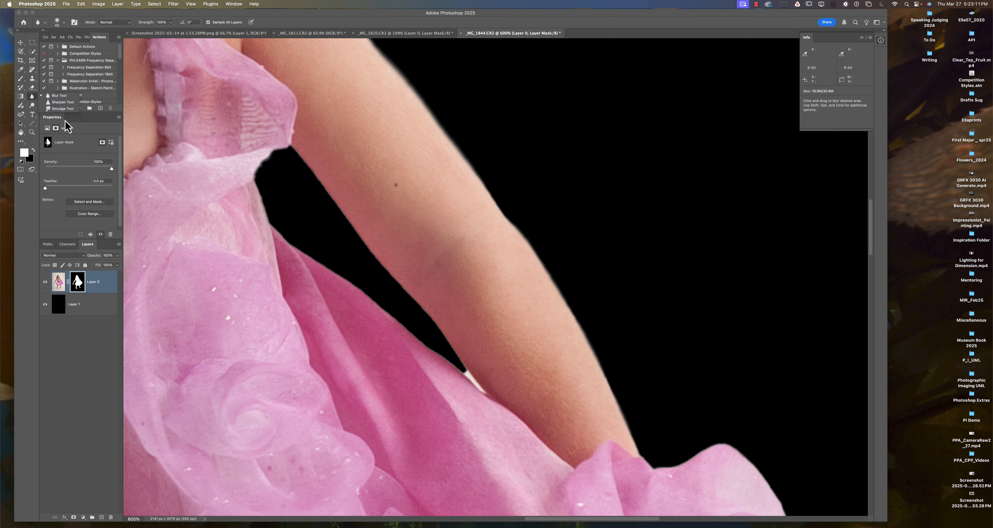
Step: Smudge away the light background remnant on the mask where the girl's arm meets the skirt, using a small Smudge brush
click(62, 109)
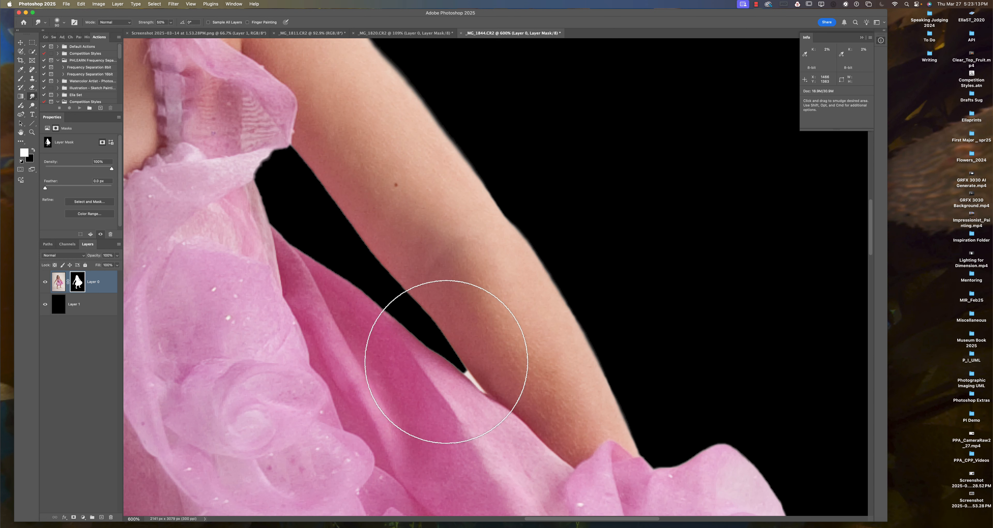
key(bracketleft)
key(bracketleft)
key(bracketleft)
key(bracketleft)
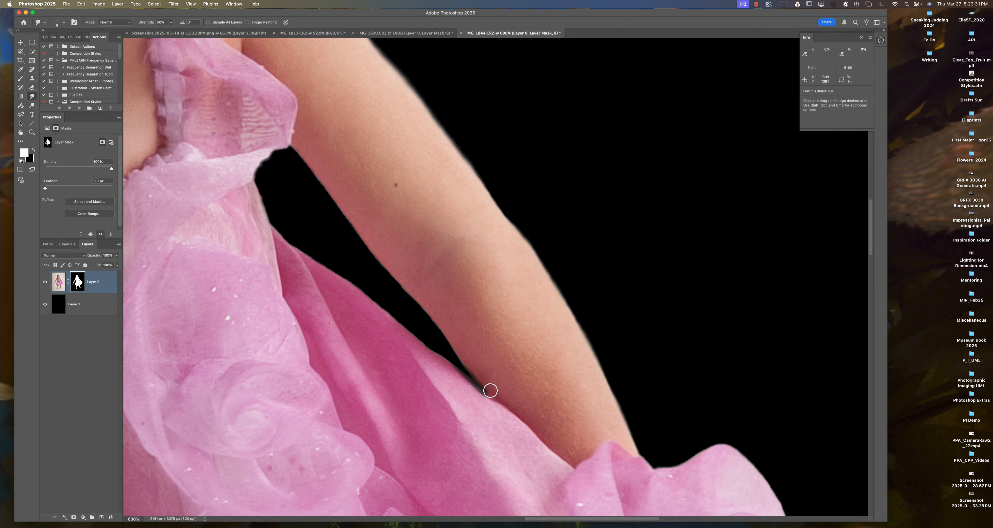
scroll(491, 390, right, 2)
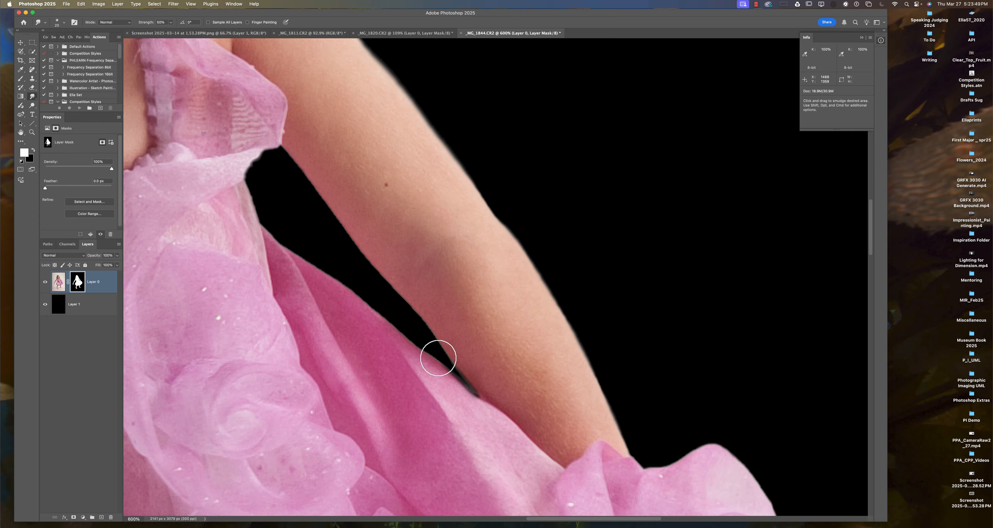
Step: Try smudging the mask edge of the skirt in the narrow gap beneath the arm, and undo the stroke
click(438, 359)
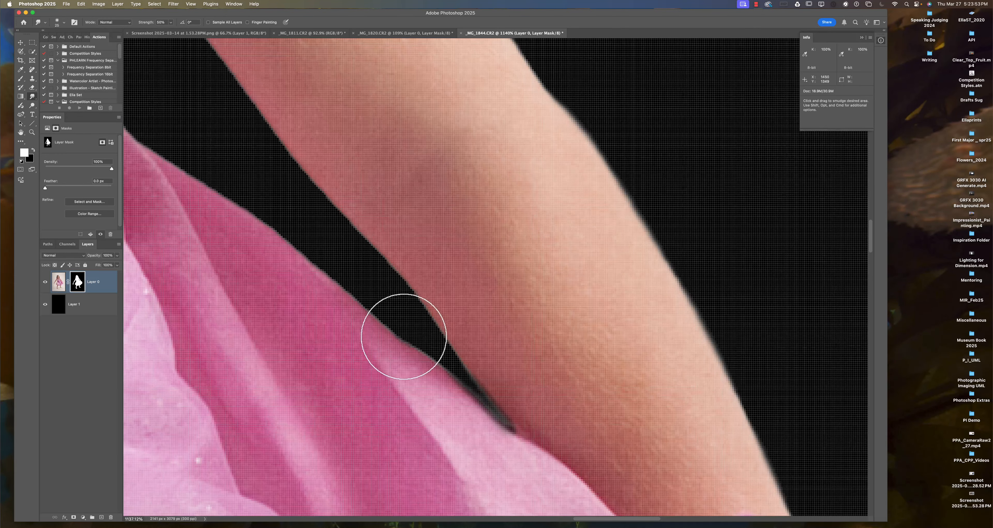
drag(387, 303, 382, 313)
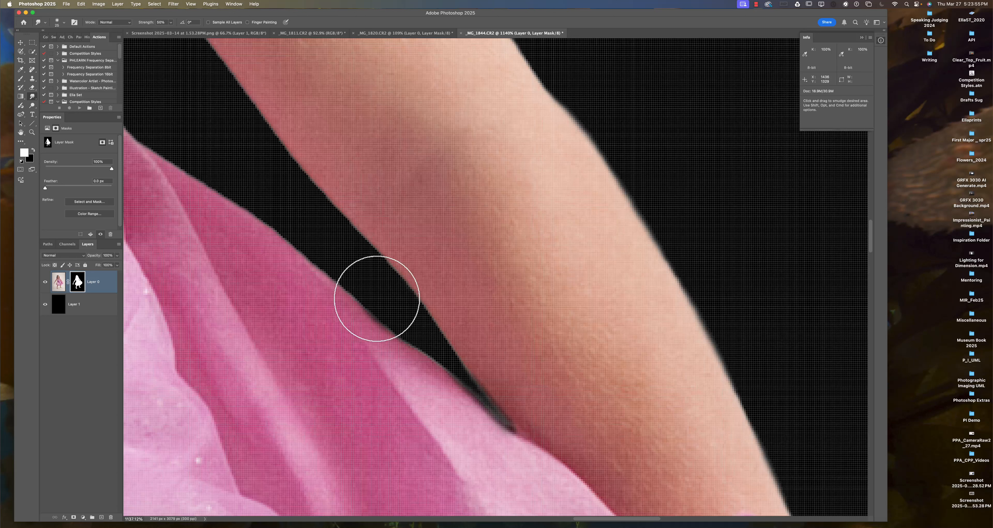
key(super+z)
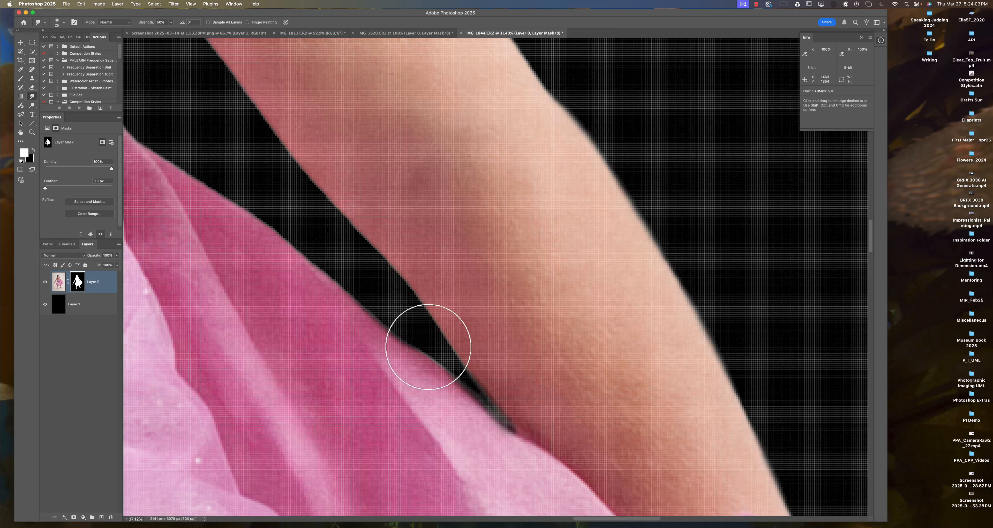
Step: Return to the Smudge tool and smooth the mask along the inner edge of the arm beside the narrow gap
key(p)
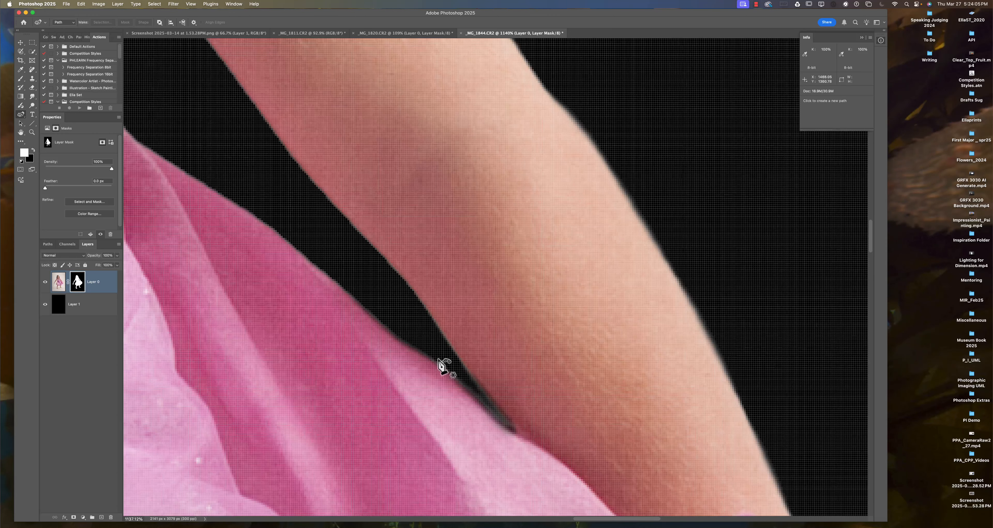
scroll(445, 365, left, 2)
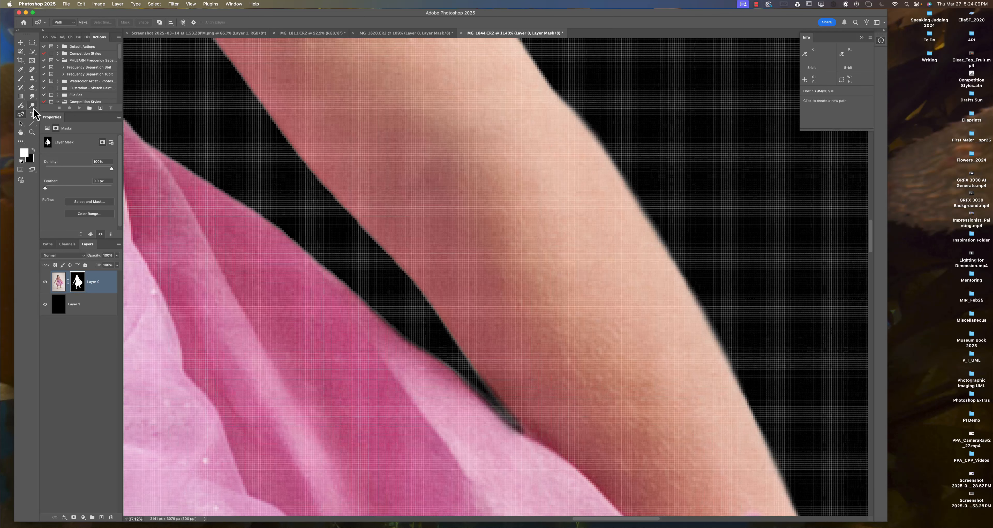
drag(33, 108, 50, 110)
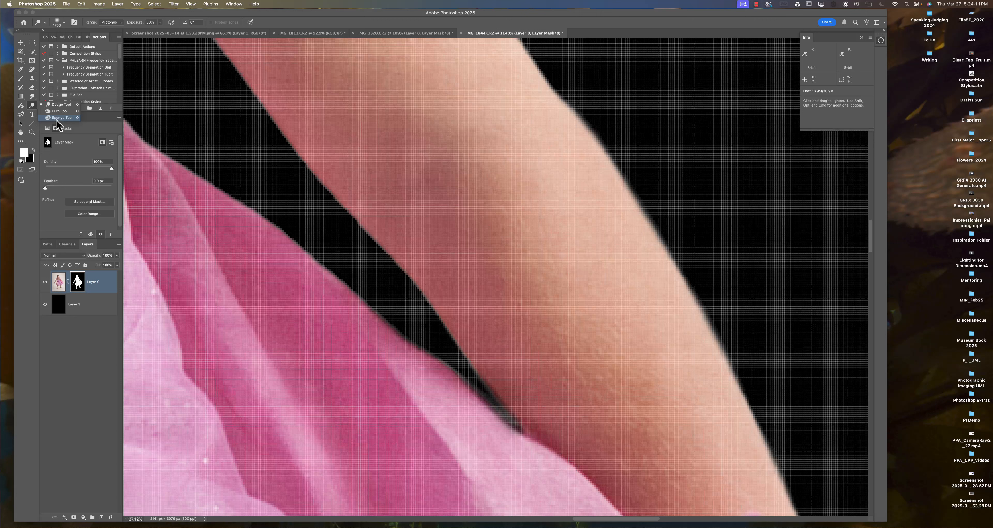
click(31, 97)
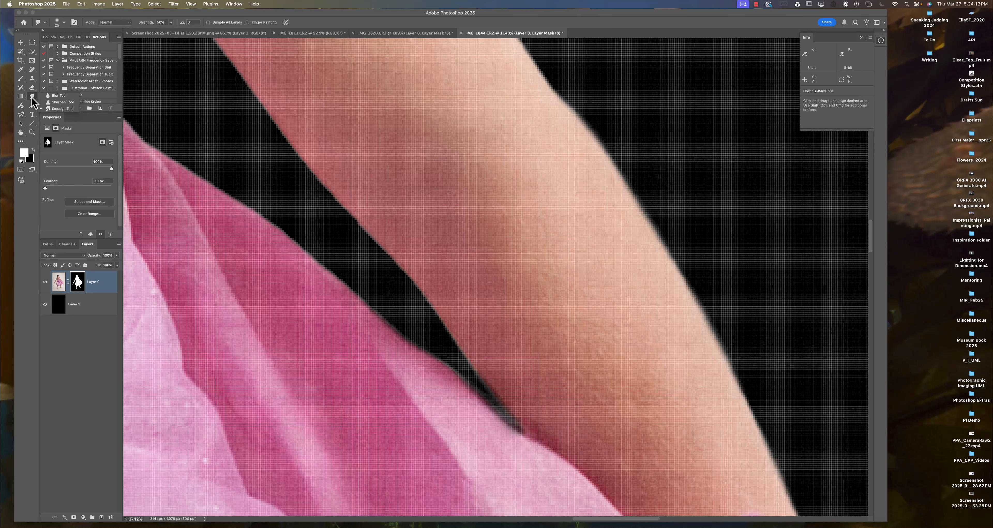
drag(30, 97, 61, 108)
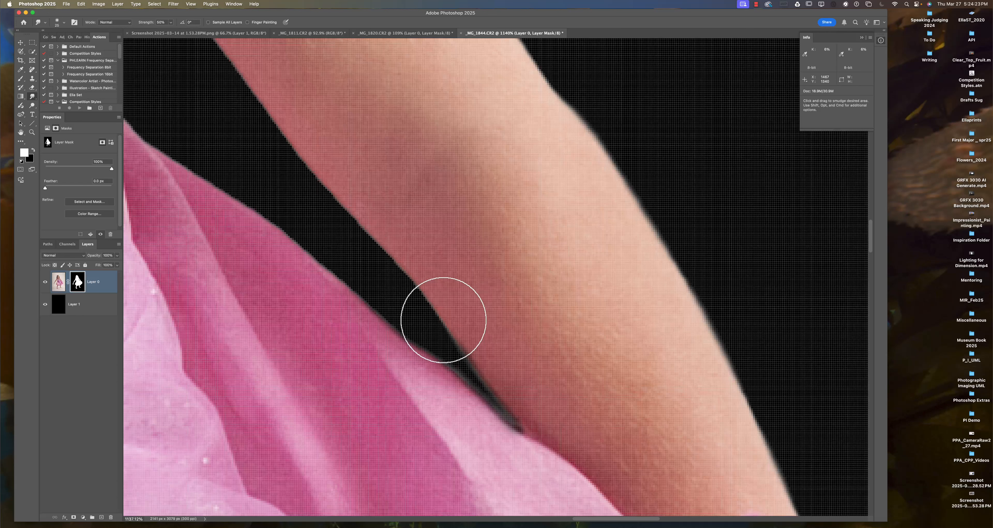
drag(426, 304, 431, 299)
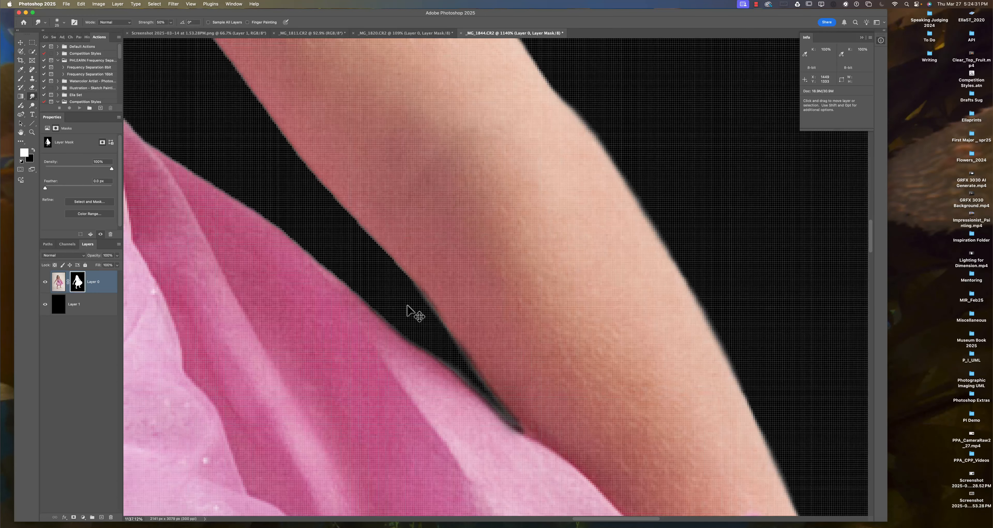
Step: Smudge the mask along the dress hem between the two legs with an enlarged brush to remove the pale fringe
key(super+0)
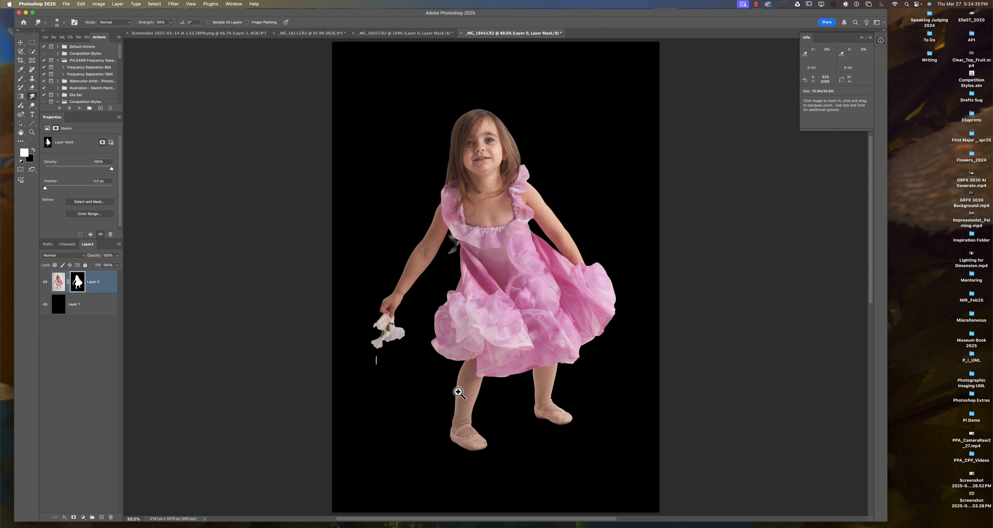
mouse_move(459, 392)
mouse_down()
mouse_move(576, 377)
mouse_move(499, 383)
mouse_move(553, 378)
mouse_up()
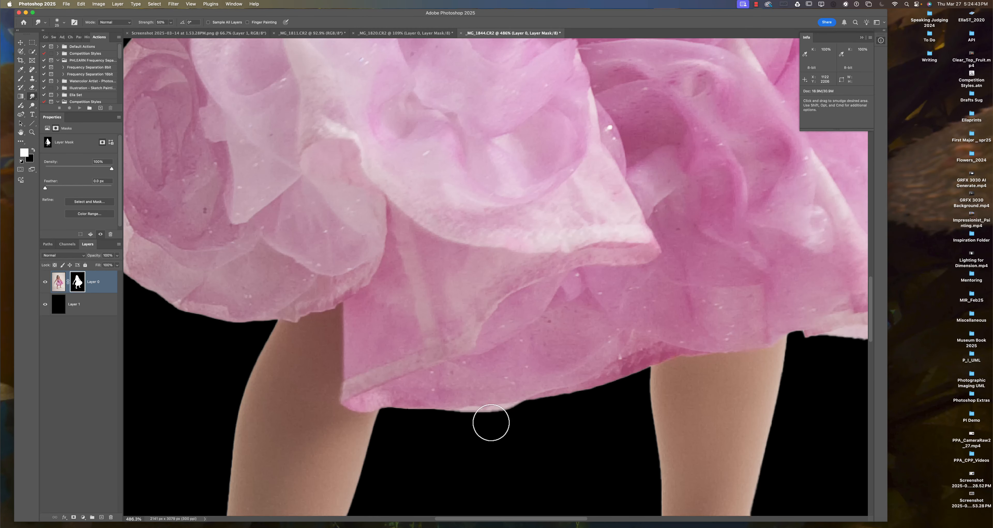
key(bracketright)
key(bracketright)
key(bracketright)
key(bracketright)
key(bracketright)
key(bracketright)
key(bracketright)
scroll(493, 424, right, 1)
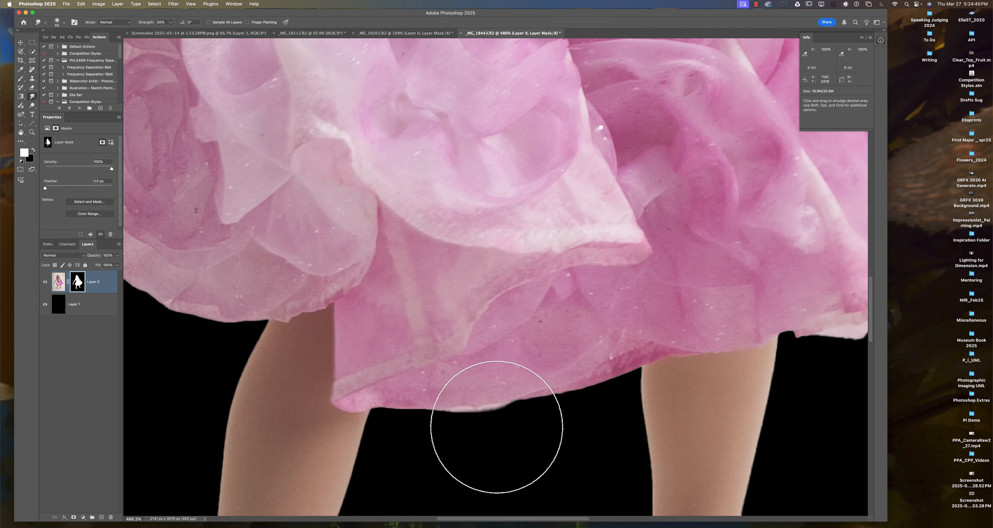
mouse_move(497, 426)
mouse_down()
mouse_move(476, 434)
mouse_move(472, 424)
mouse_move(451, 426)
mouse_up()
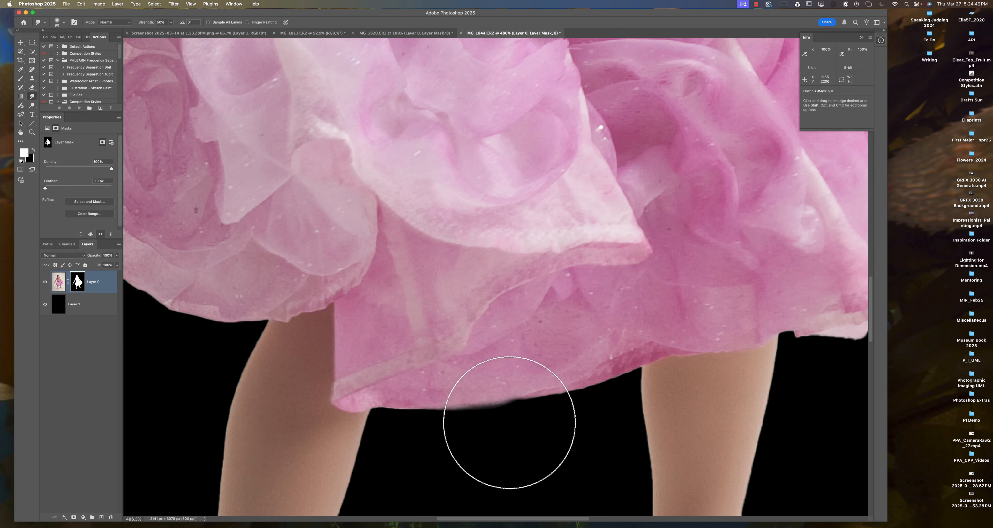
Step: Refine the mask edge along the dress hem between the legs with progressively smaller Smudge brushes
key(bracketleft)
key(bracketleft)
key(bracketleft)
key(bracketleft)
key(bracketleft)
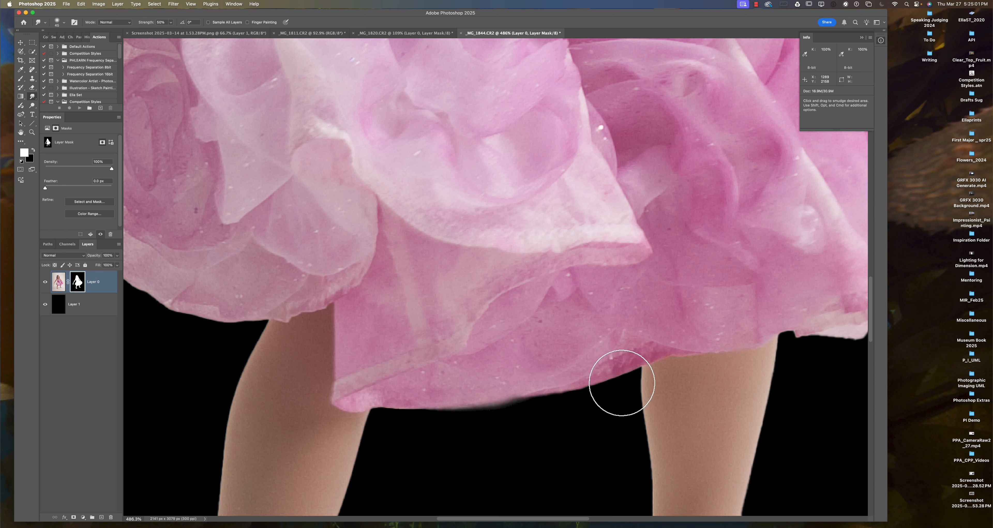
key(bracketleft)
key(bracketleft)
key(bracketleft)
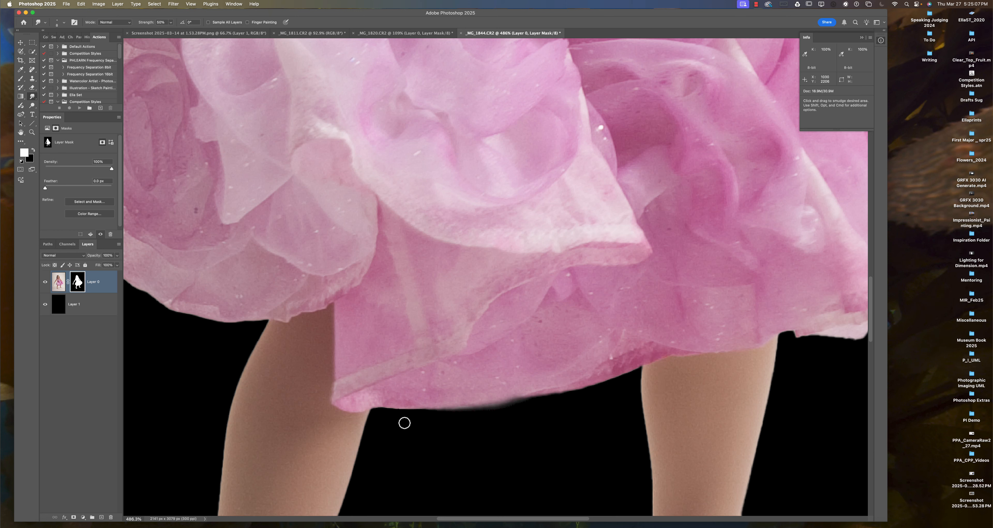
Step: Swap the foreground colour to black and smudge the stray stem fragment below the white flower with a larger brush
key(bracketright)
key(bracketright)
key(bracketright)
key(bracketright)
key(bracketright)
key(bracketright)
key(bracketright)
key(bracketright)
key(bracketright)
key(super+0)
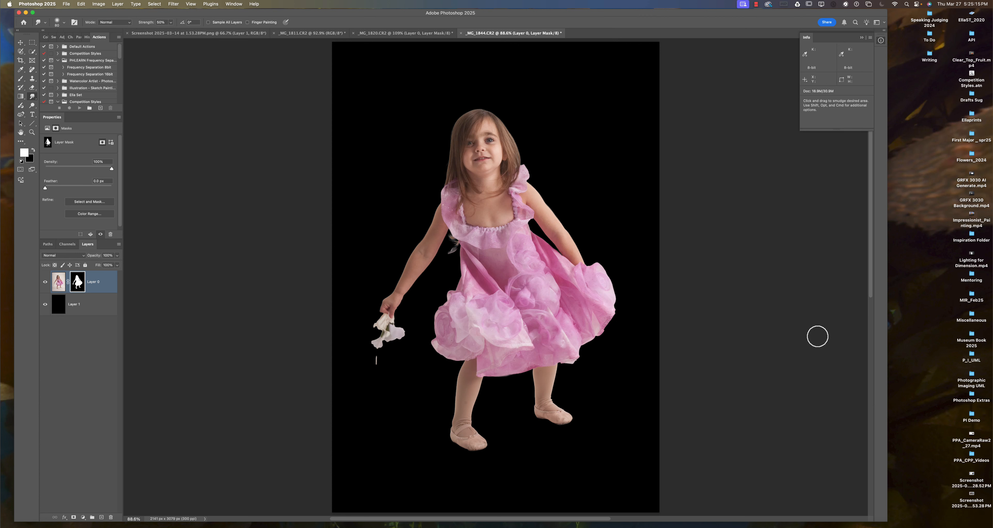
scroll(459, 359, right, 1)
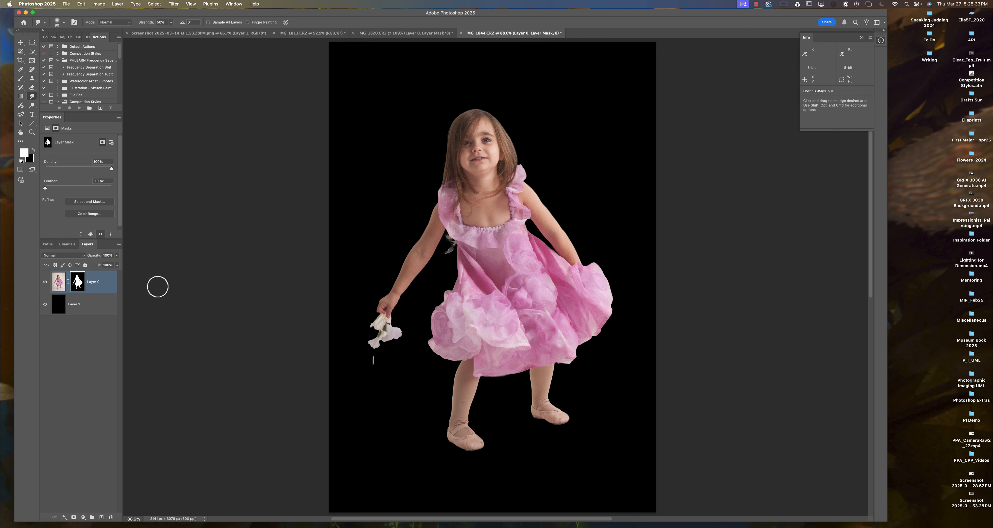
key(x)
drag(373, 353, 362, 374)
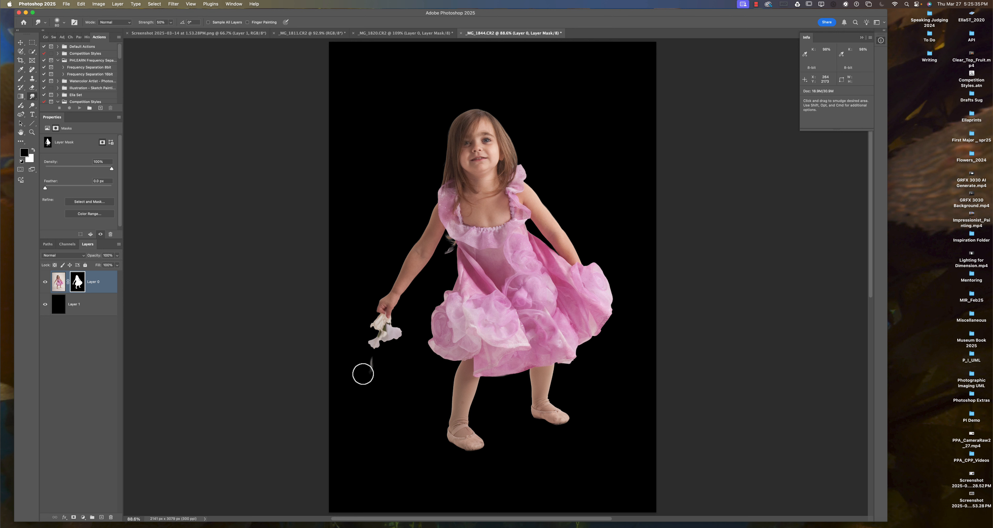
scroll(23, 78, right, 1)
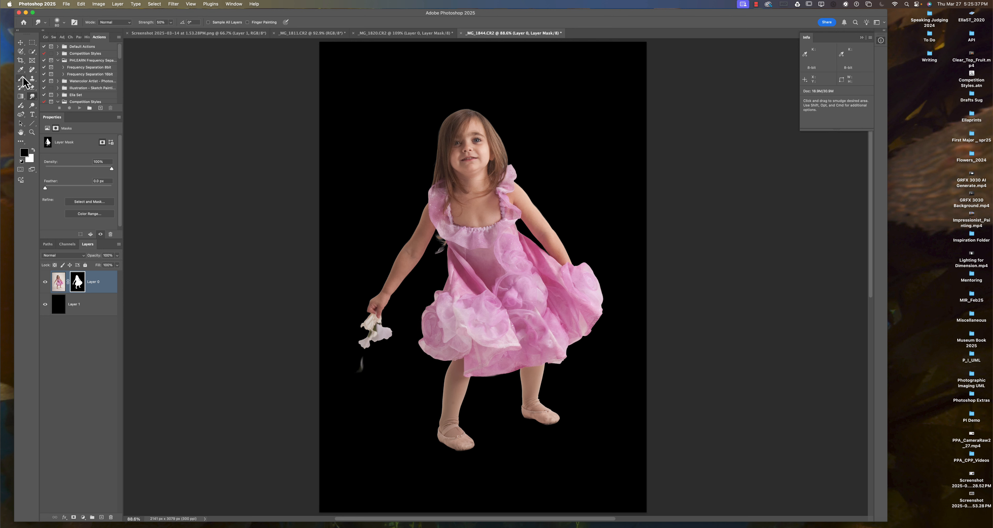
Step: Paint the stray stem fragment below the flower out of the mask with a reduced black Brush at 100% opacity
scroll(20, 82, right, 1)
click(21, 79)
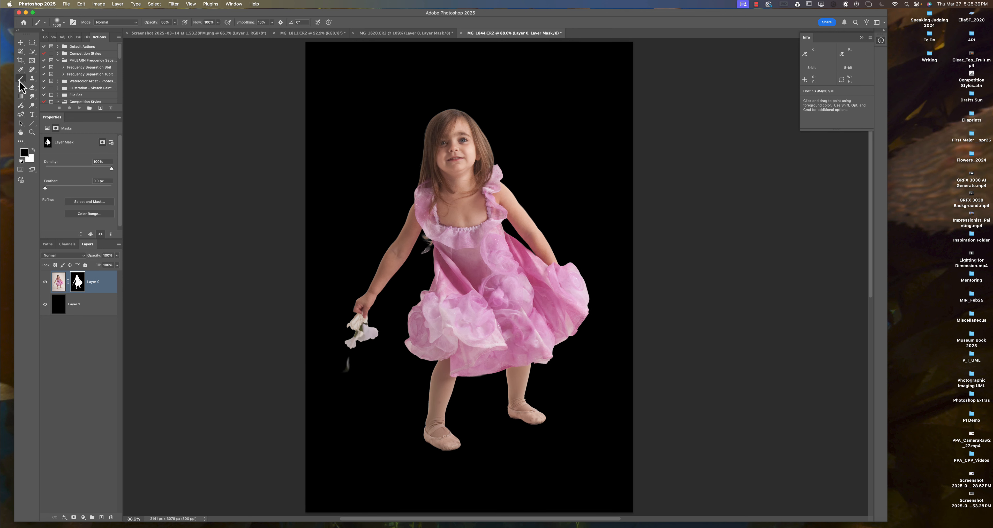
scroll(331, 405, left, 1)
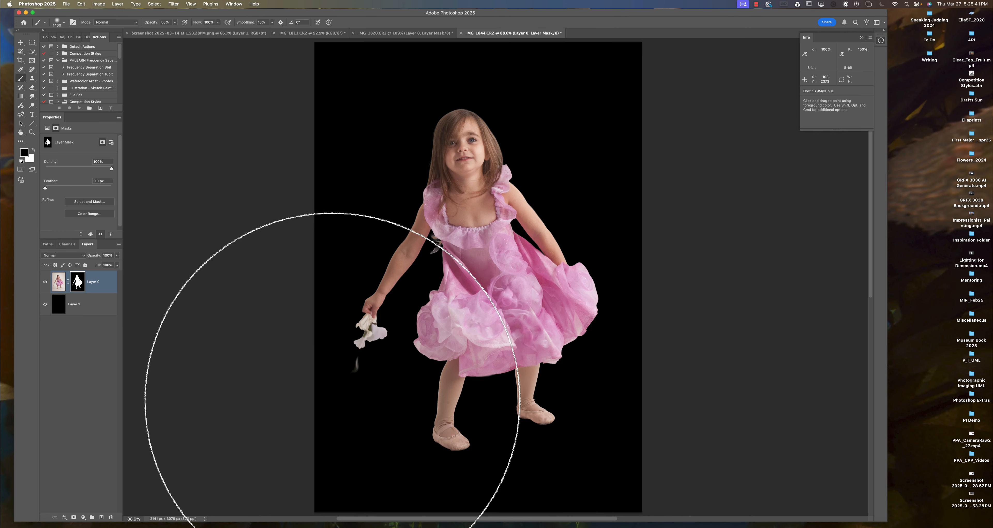
key(bracketleft)
key(bracketleft)
key(bracketleft)
key(bracketleft)
key(bracketleft)
key(bracketleft)
key(bracketleft)
key(bracketleft)
key(bracketleft)
key(bracketleft)
key(bracketleft)
key(bracketleft)
key(bracketleft)
key(bracketleft)
key(bracketleft)
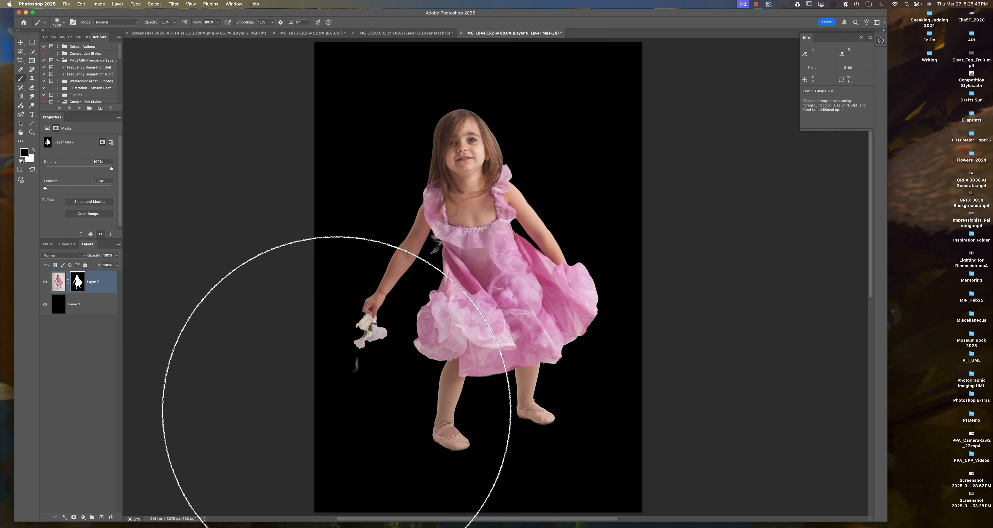
key(0)
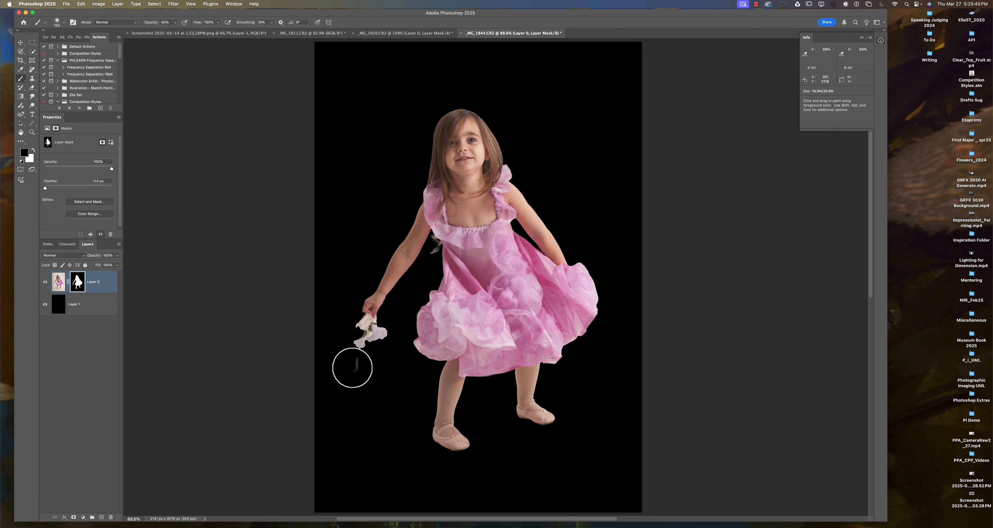
drag(357, 365, 359, 355)
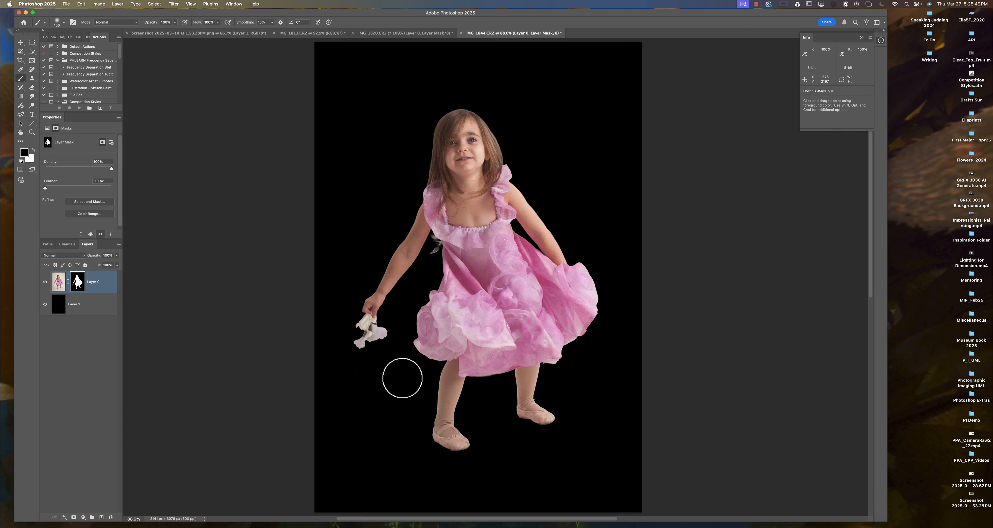
Step: Paint out the background remnant between the flower-holding arm and the dress bodice with a smaller black brush
key(bracketleft)
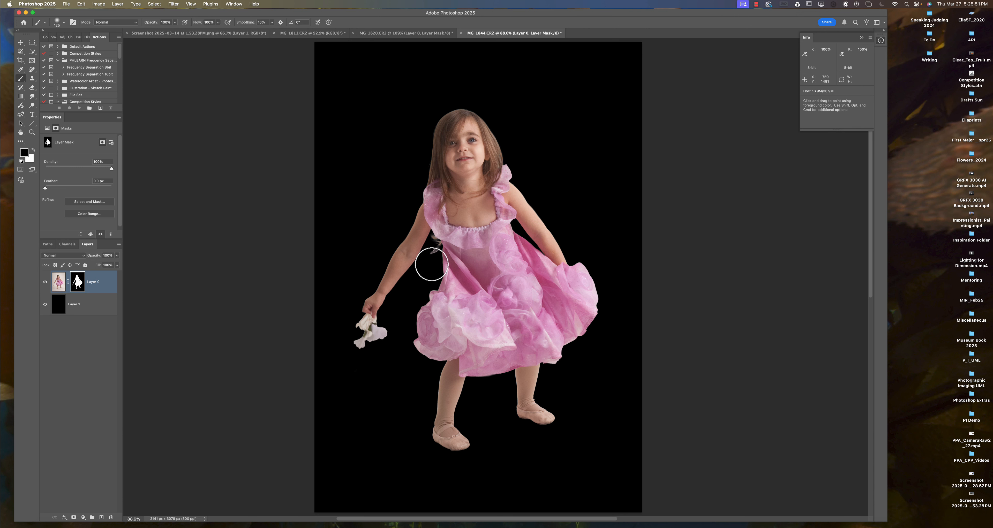
key(bracketleft)
key(bracketleft)
key(bracketleft)
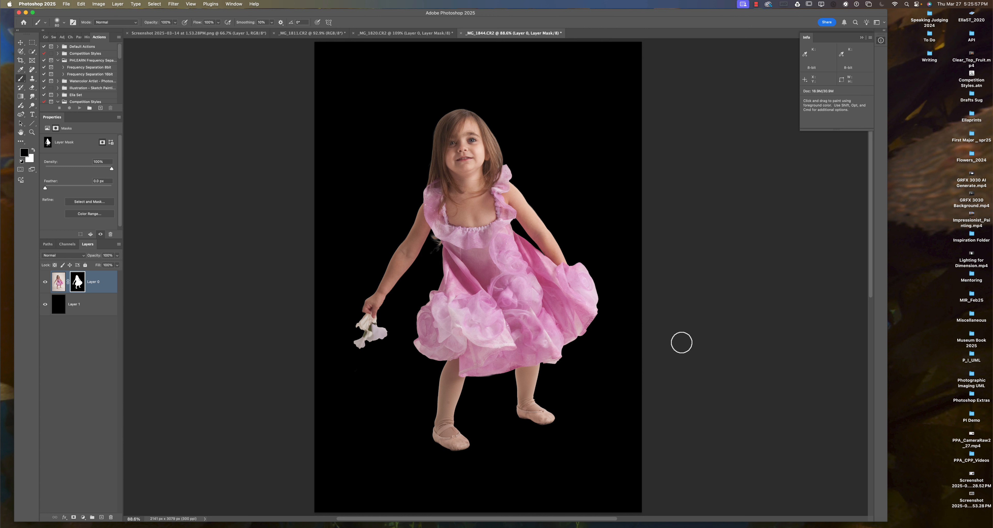
click(755, 5)
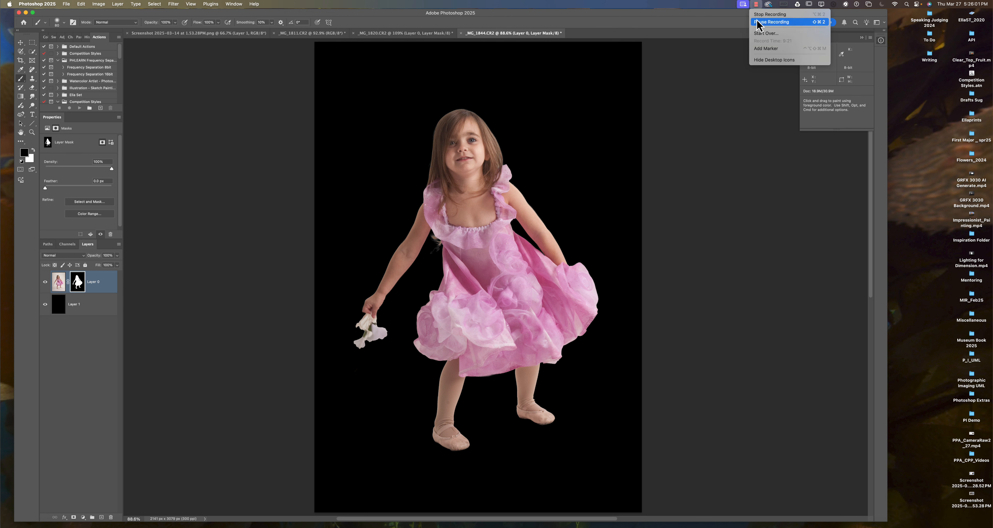